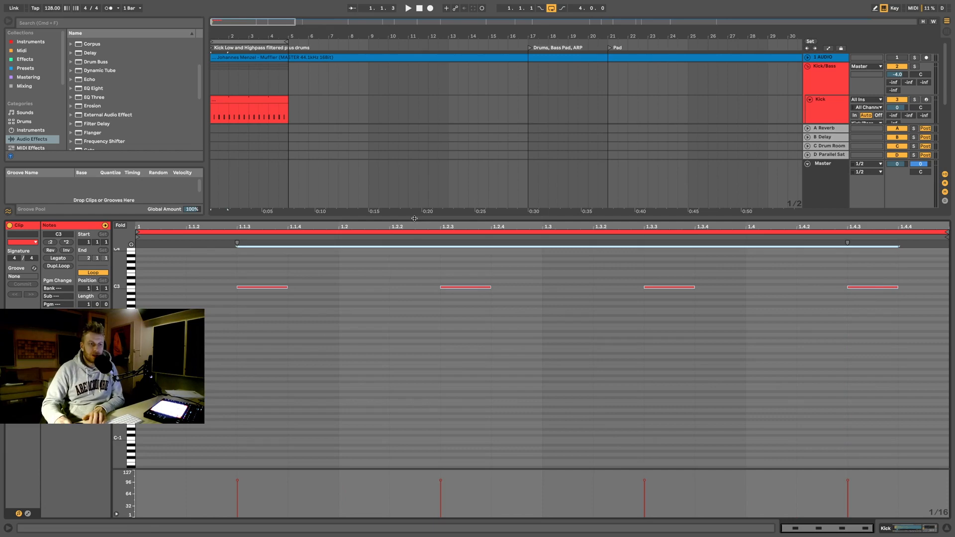
# Step: Examine the second Kick track's clip with its offbeat C3 notes and play it back
pyautogui.moveTo(414, 218); pyautogui.dragTo(442, 219)
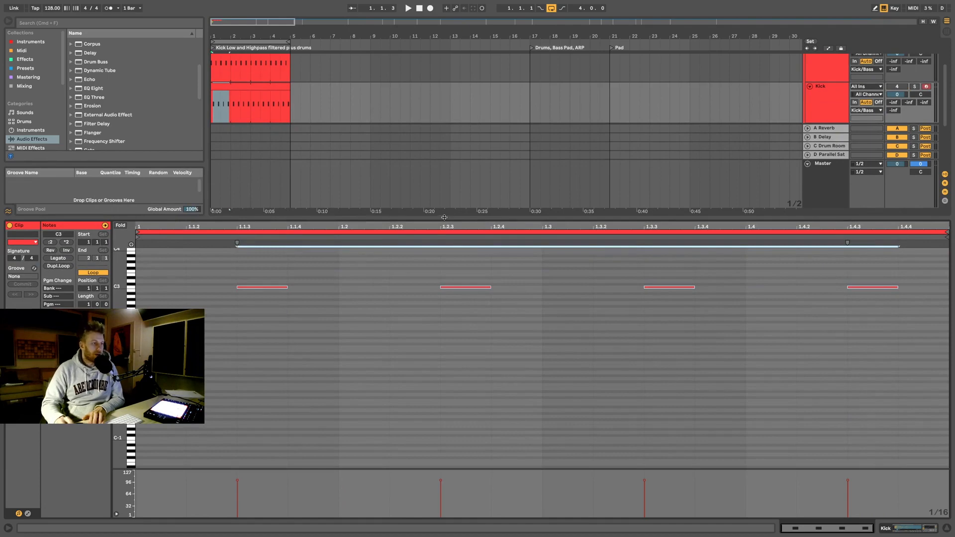
pyautogui.click(825, 99)
pyautogui.click(254, 86)
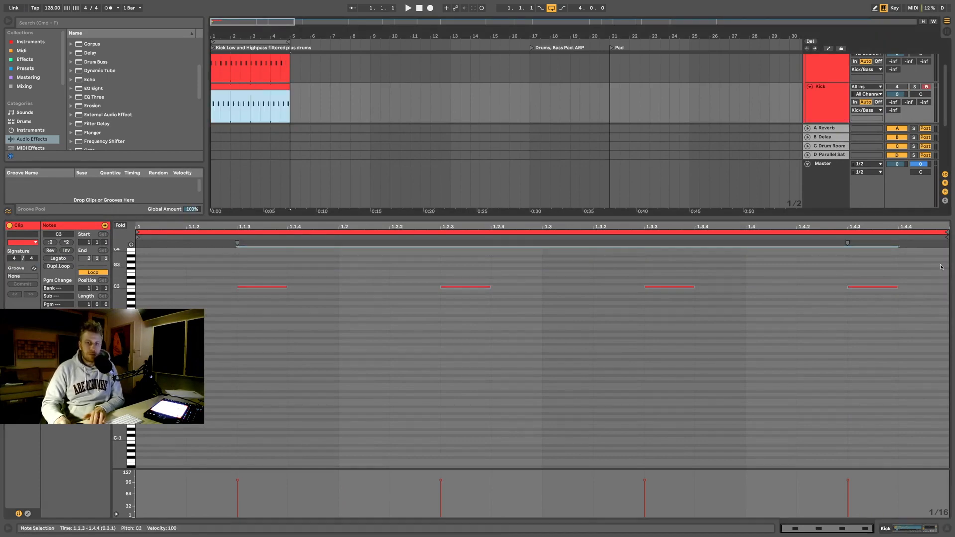
pyautogui.moveTo(941, 267); pyautogui.dragTo(162, 357)
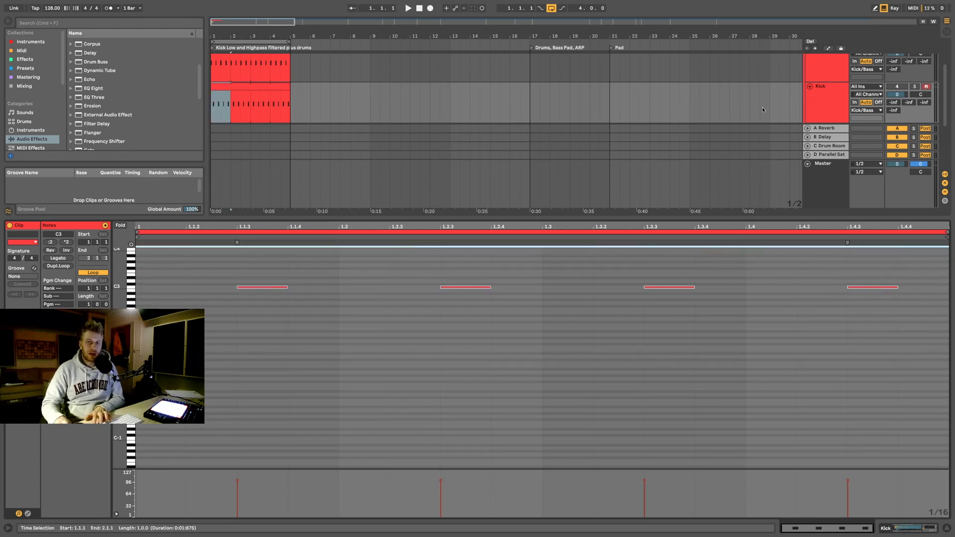
pyautogui.scroll(2, 762, 106)
pyautogui.click(897, 104)
pyautogui.press('space')
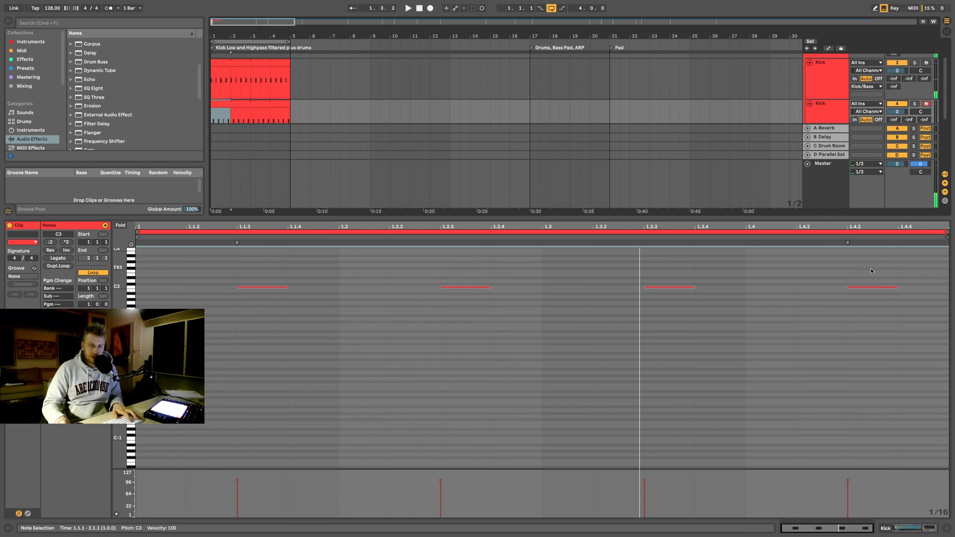
# Step: Shift the last three C3 notes one sixteenth earlier, shorten the clip loop to two beats ending at 1.3, and play it
pyautogui.moveTo(899, 246); pyautogui.dragTo(471, 335)
pyautogui.press('Left')
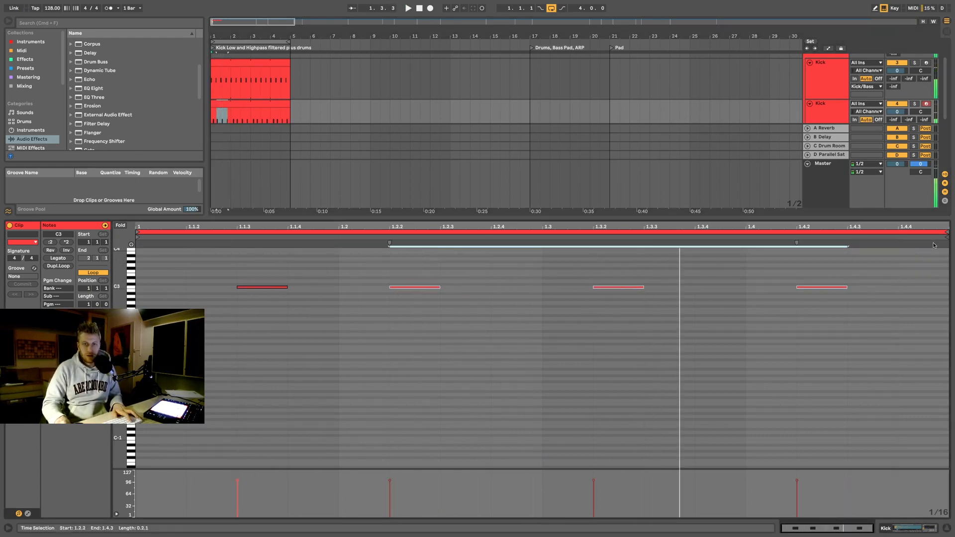
pyautogui.moveTo(947, 232); pyautogui.dragTo(554, 246)
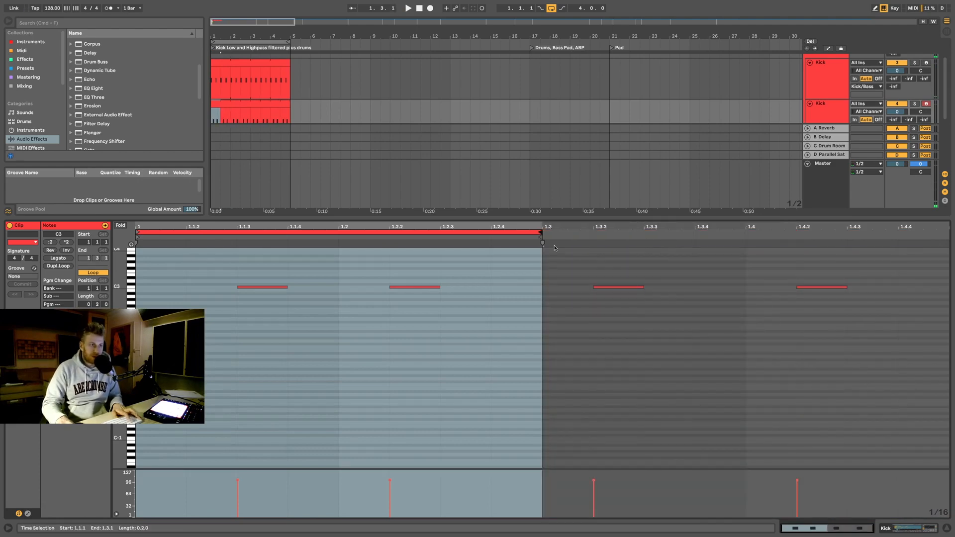
pyautogui.press('space')
pyautogui.scroll(-2, 913, 78)
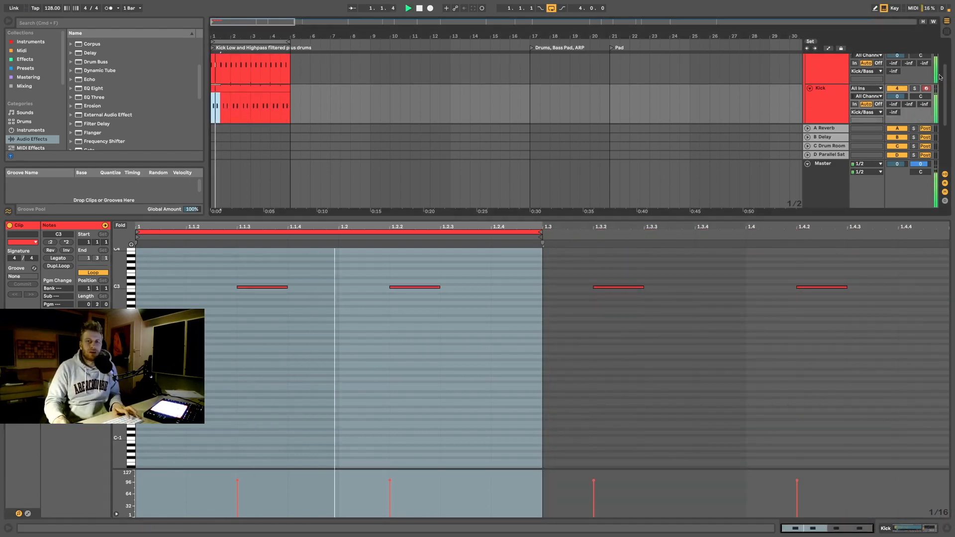
# Step: Add an Overdrive after the Saturator on the second Kick track, with its filter at about 321 Hz and bandwidth 4.40
pyautogui.doubleClick(829, 101)
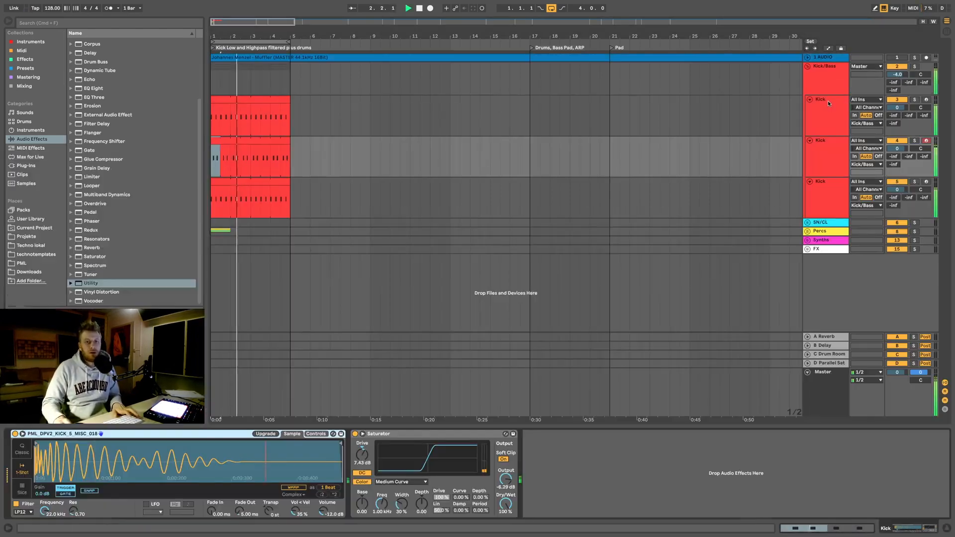
pyautogui.press('space')
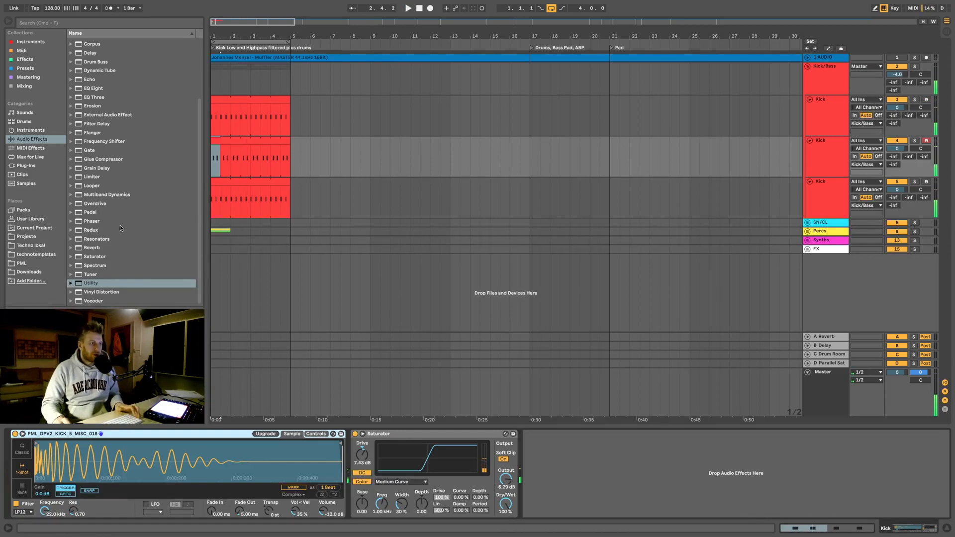
pyautogui.doubleClick(100, 204)
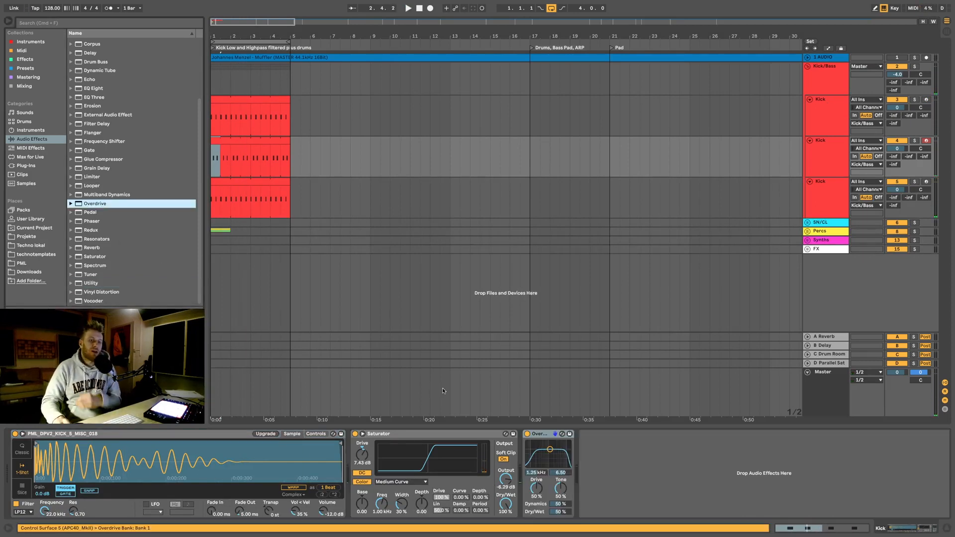
pyautogui.moveTo(550, 450); pyautogui.dragTo(541, 455)
pyautogui.press('space')
pyautogui.press('space')
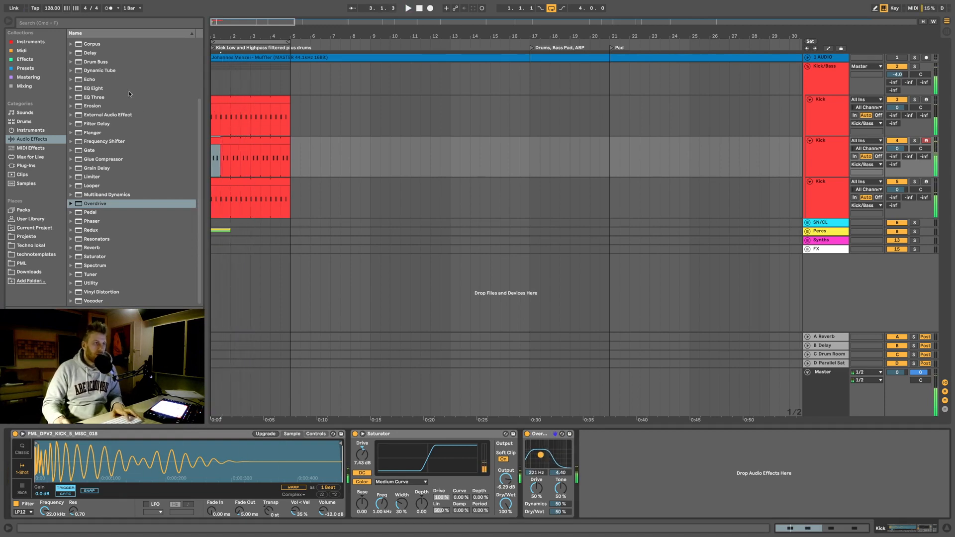
# Step: Add an EQ Eight after the Overdrive, enable band 2 as a high cut, and lower its frequency to about 111 Hz
pyautogui.moveTo(109, 89); pyautogui.dragTo(756, 496)
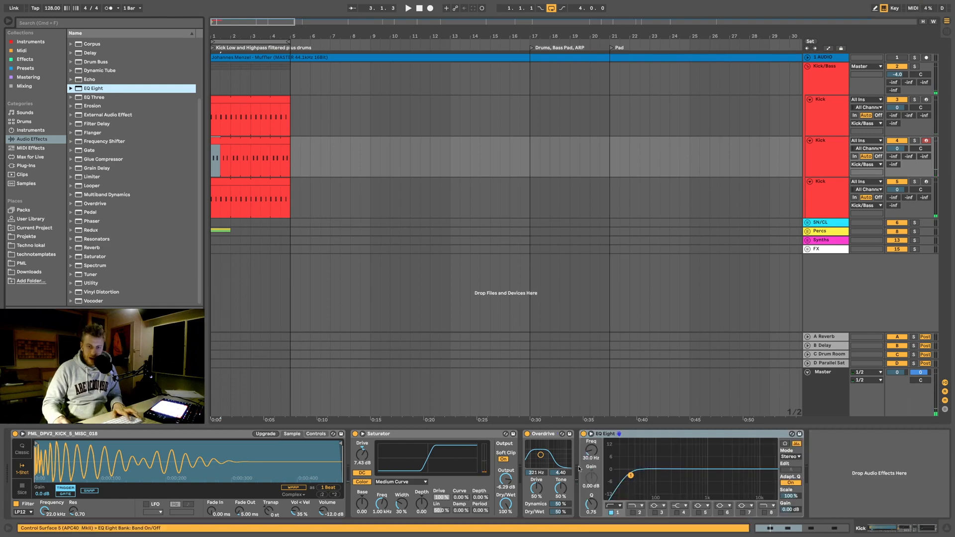
pyautogui.click(634, 513)
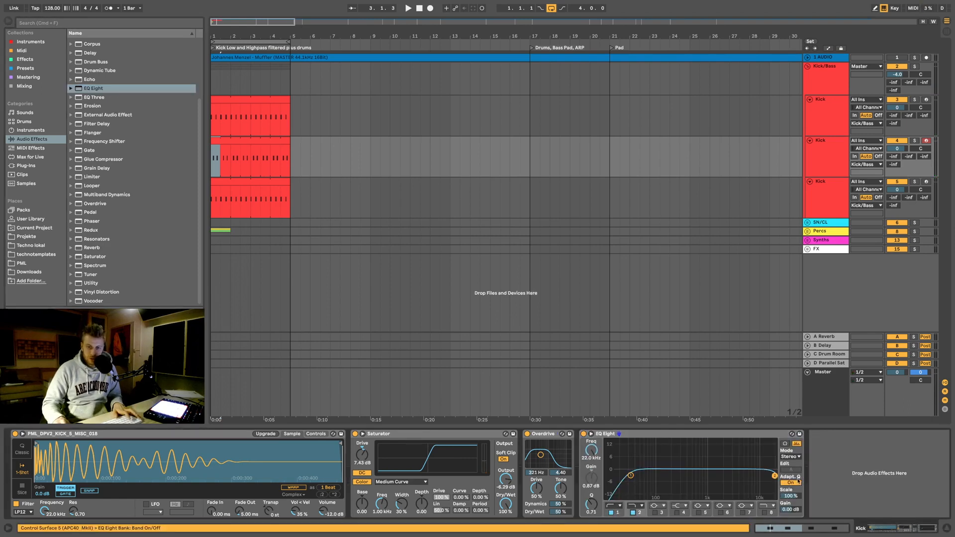
pyautogui.moveTo(775, 476); pyautogui.dragTo(674, 477)
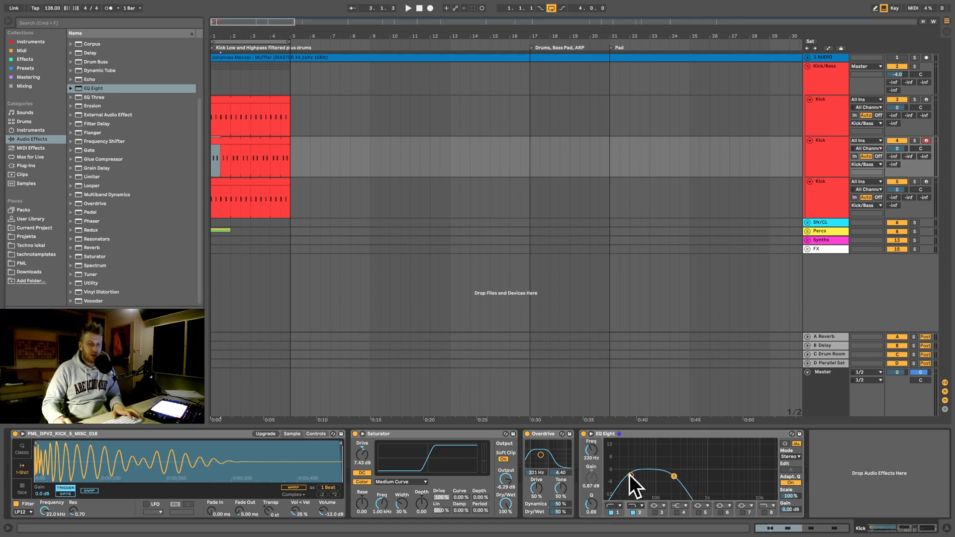
pyautogui.click(629, 476)
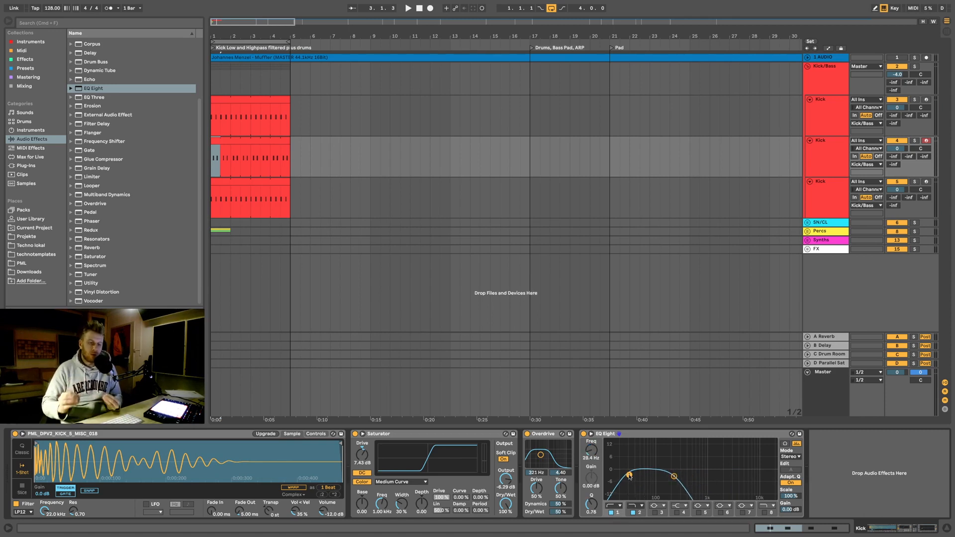
pyautogui.press('space')
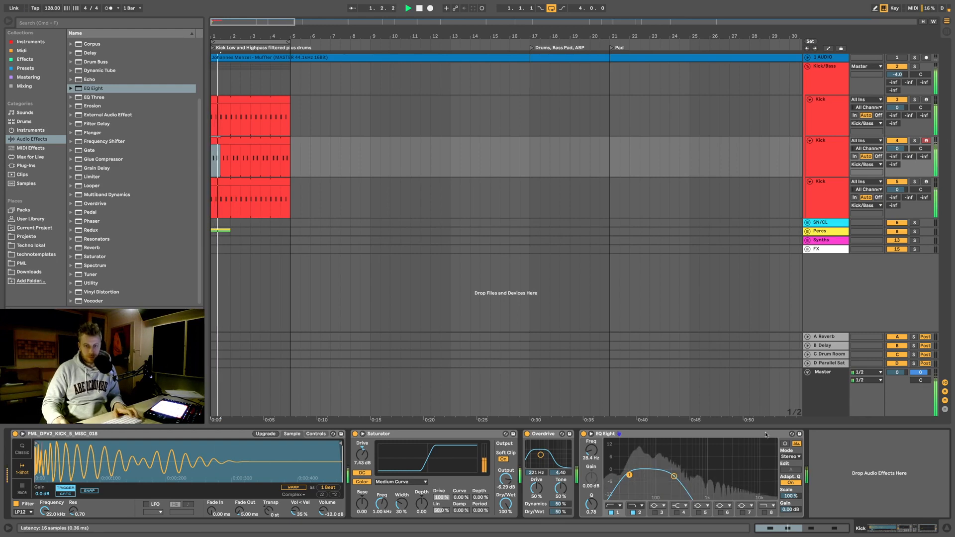
pyautogui.moveTo(629, 475); pyautogui.dragTo(659, 478)
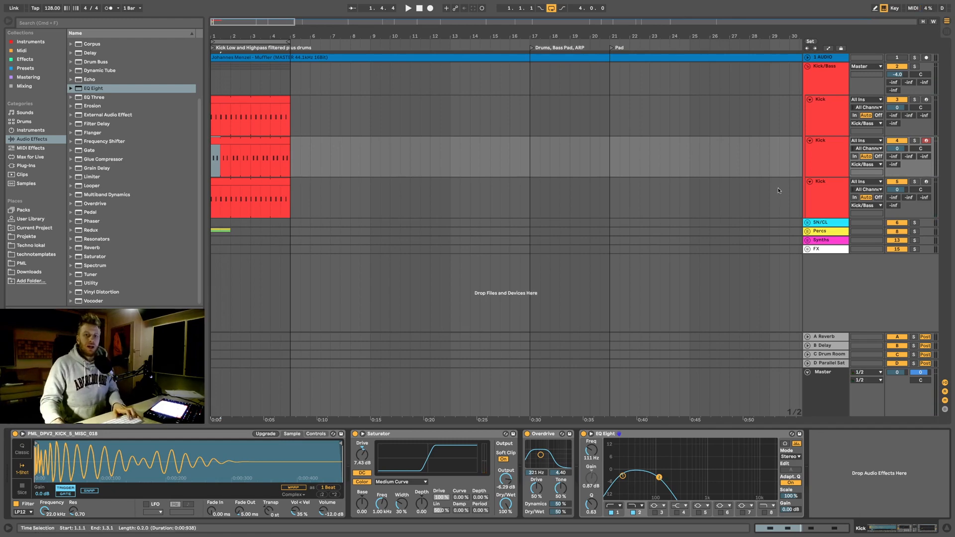
# Step: Duplicate the uppermost Kick track within the Kick/Bass group
pyautogui.click(822, 195)
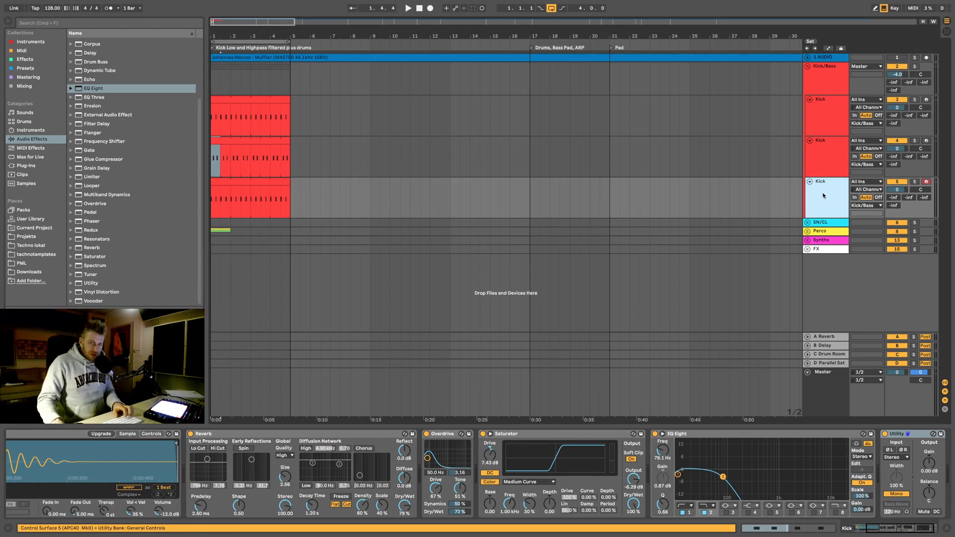
pyautogui.click(825, 118)
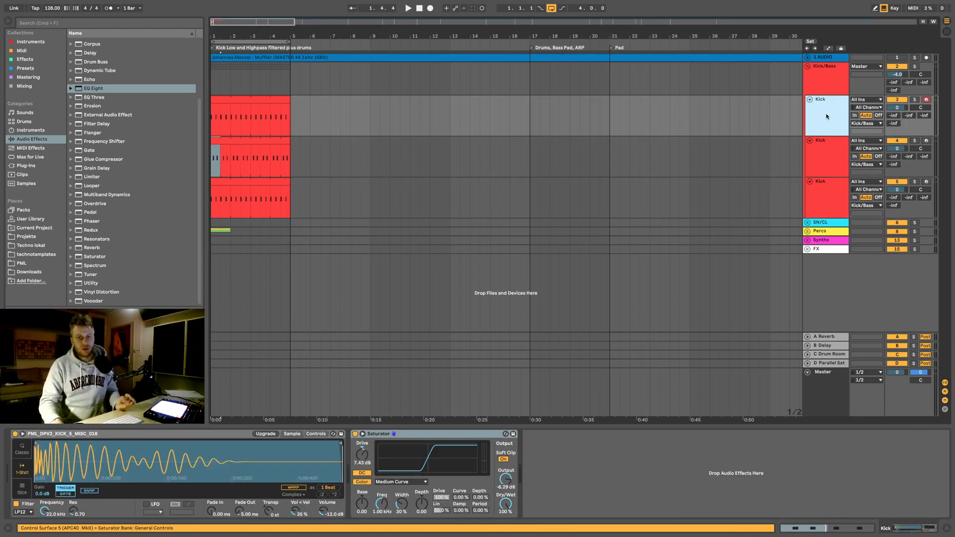
pyautogui.press('super+d')
pyautogui.click(821, 118)
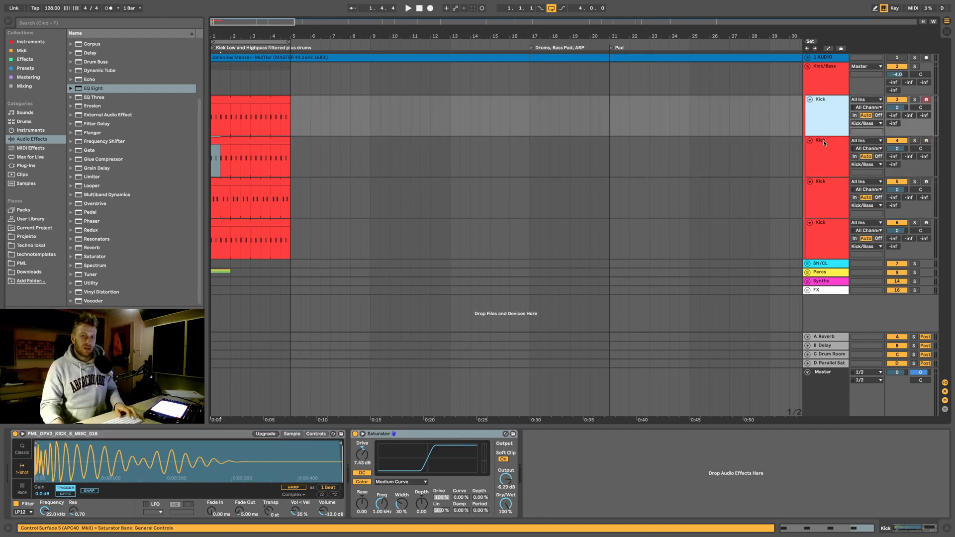
pyautogui.click(831, 190)
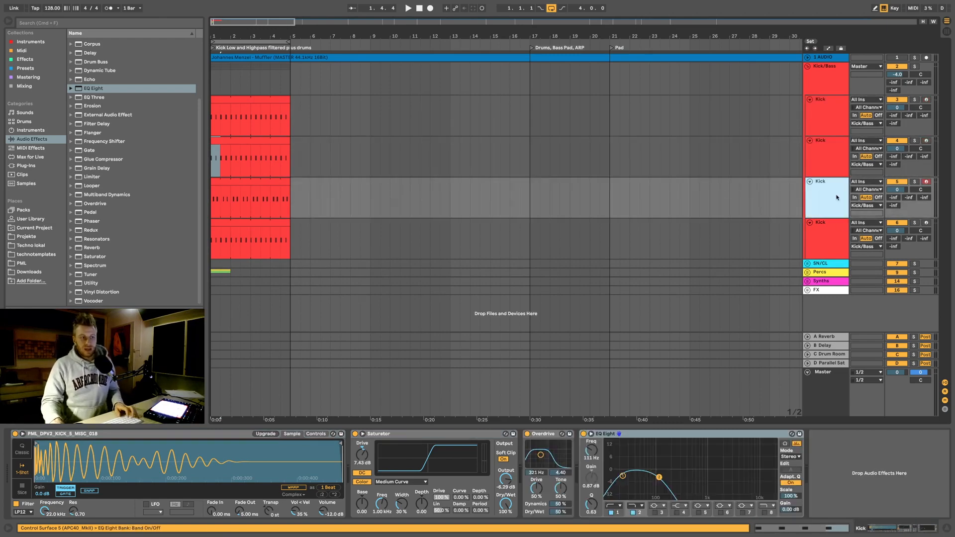
# Step: Play back the layered kick tracks, then stop and solo the duplicated Kick track
pyautogui.click(835, 154)
pyautogui.press('space')
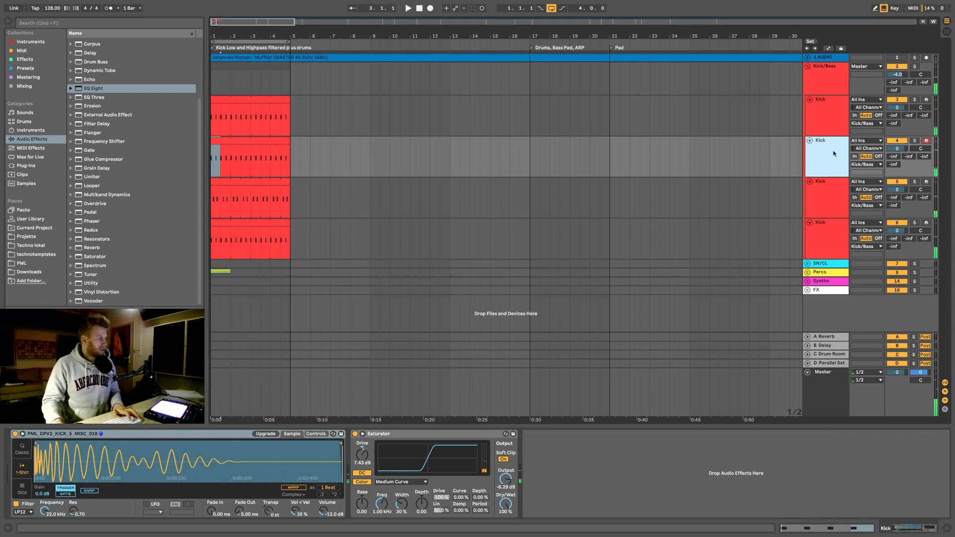
pyautogui.press('space')
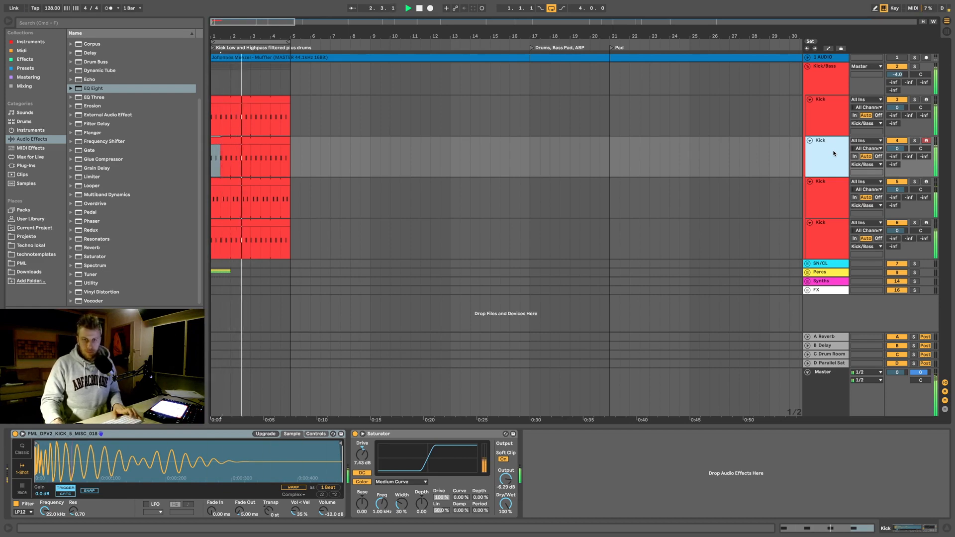
pyautogui.press('space')
pyautogui.click(914, 141)
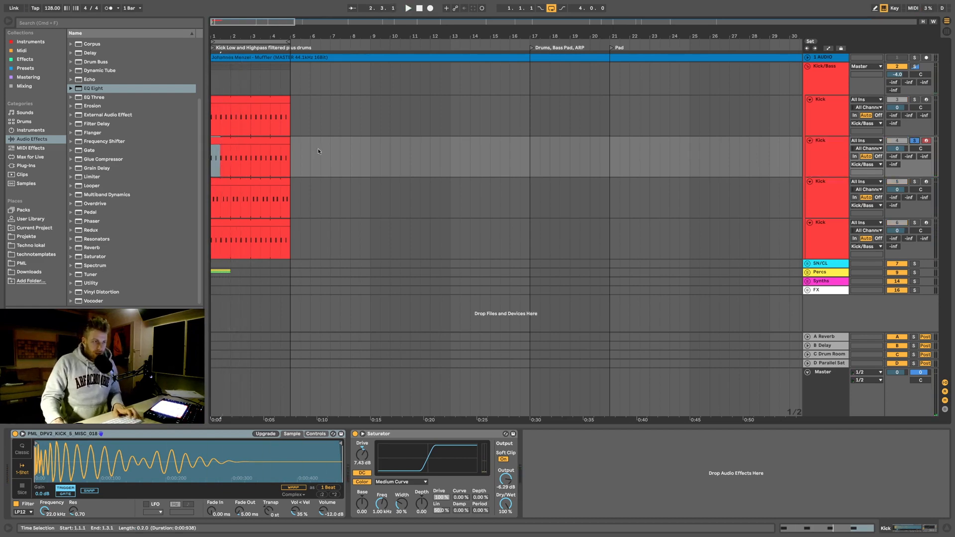
# Step: Rename the soloed Kick track as Transient
pyautogui.click(836, 110)
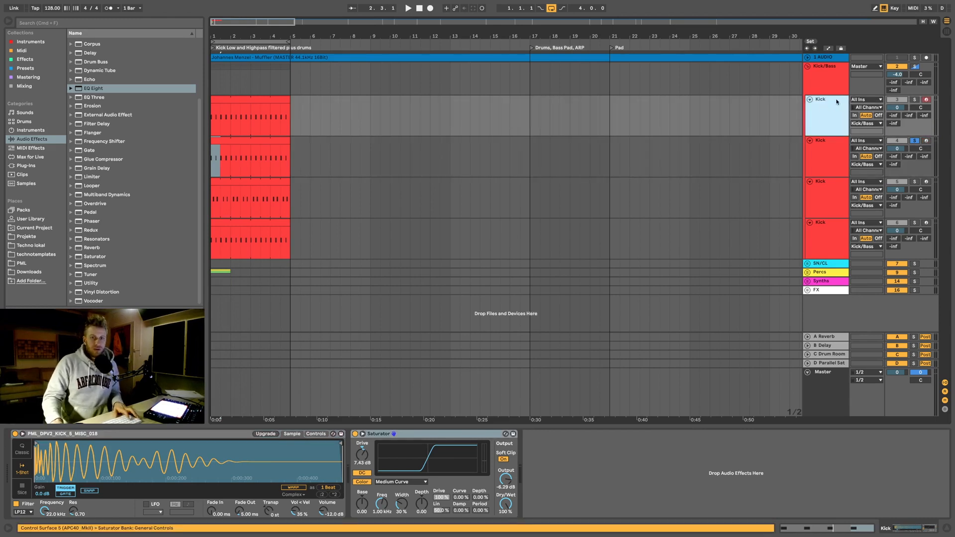
pyautogui.click(831, 156)
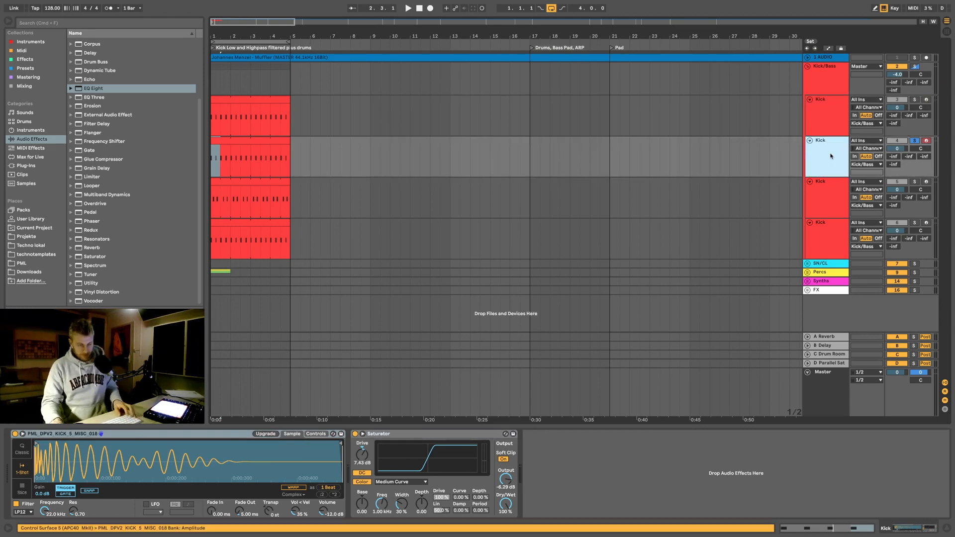
pyautogui.press('super+r')
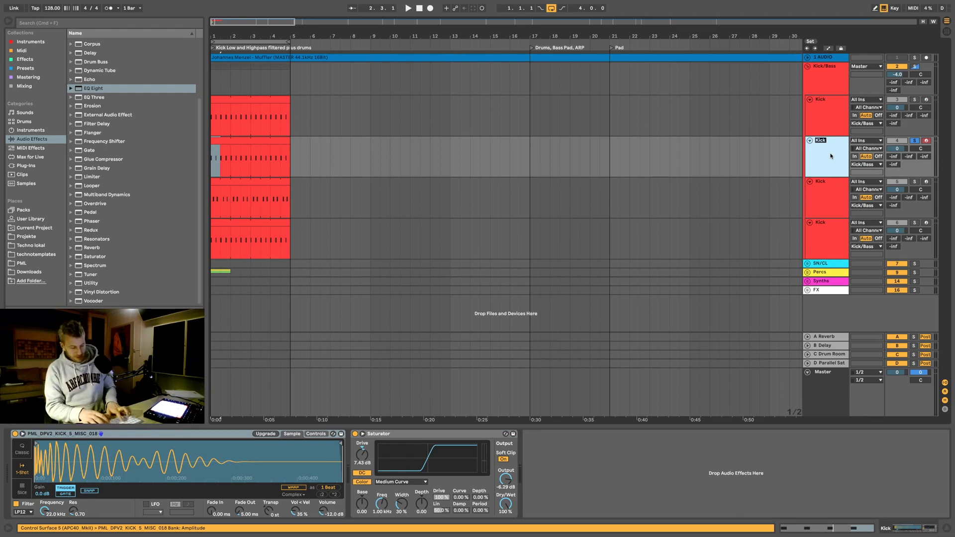
pyautogui.write('Transient')
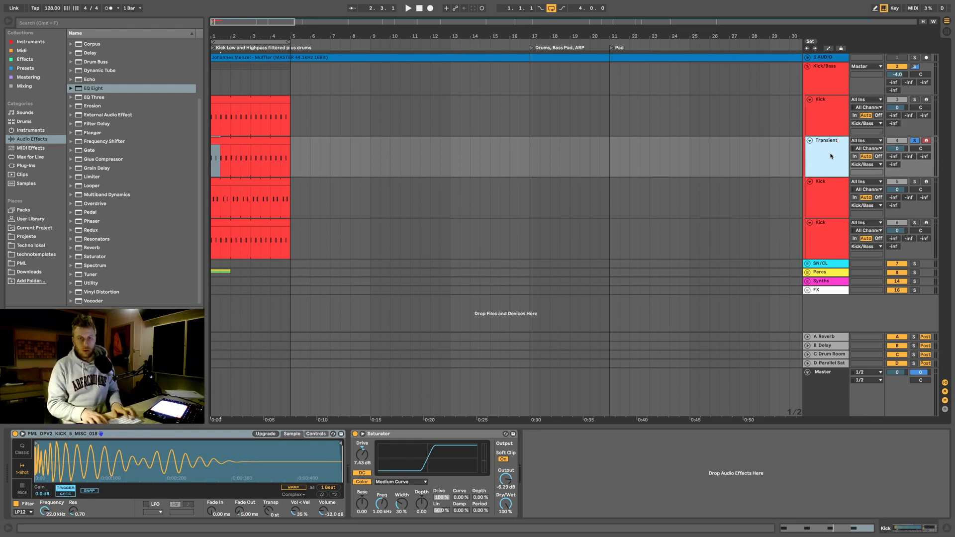
pyautogui.press('Return')
# Step: Rename the Kick track containing the Overdrive and EQ Eight high cut as Rhythm
pyautogui.click(816, 188)
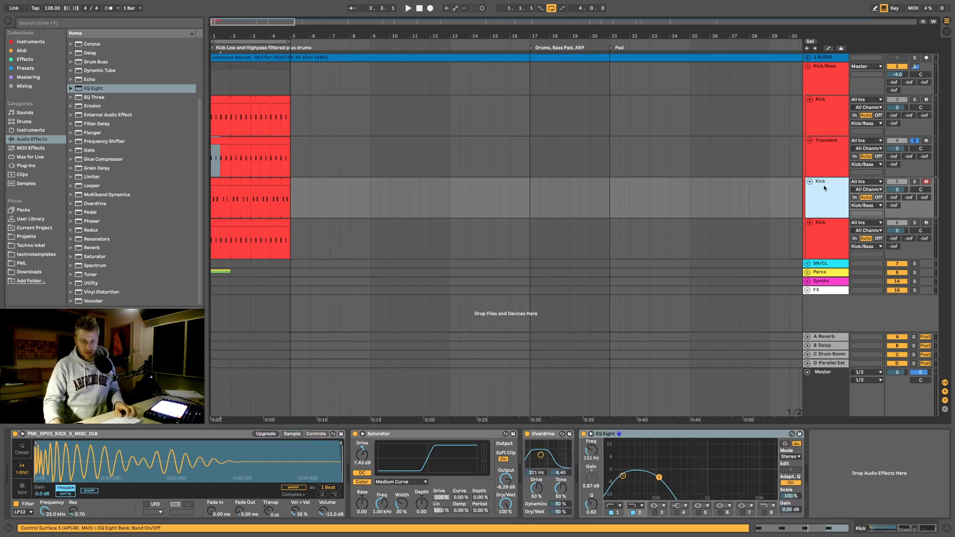
pyautogui.press('super+r')
pyautogui.write('R')
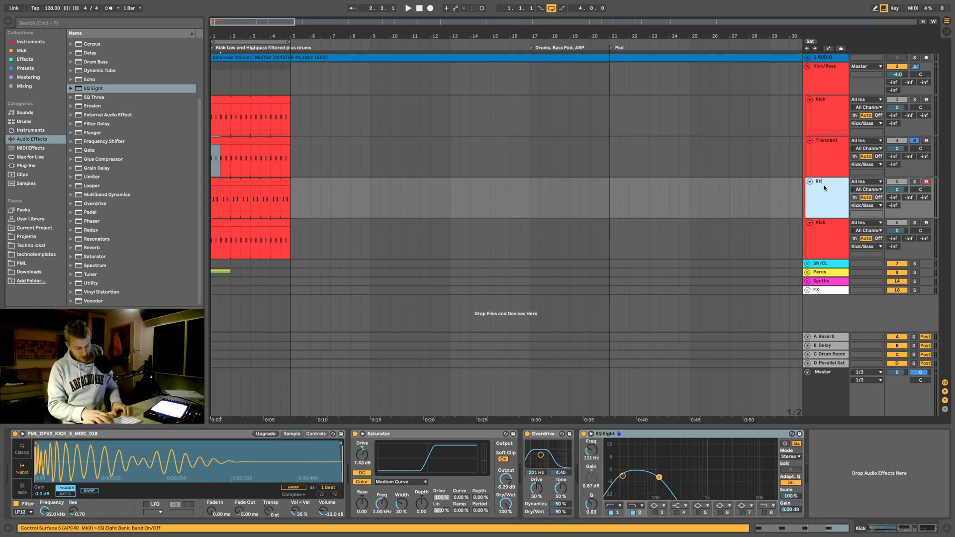
pyautogui.write('hyth')
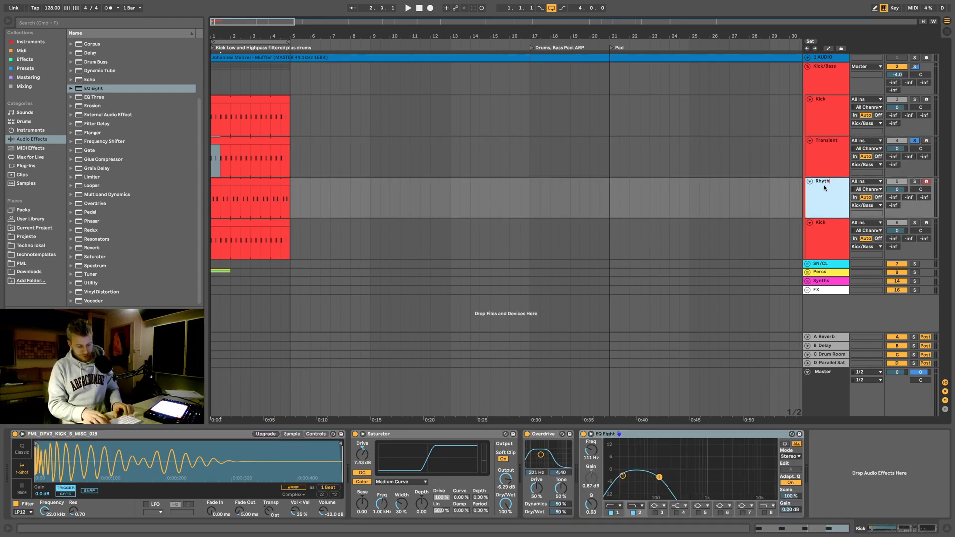
pyautogui.write('y')
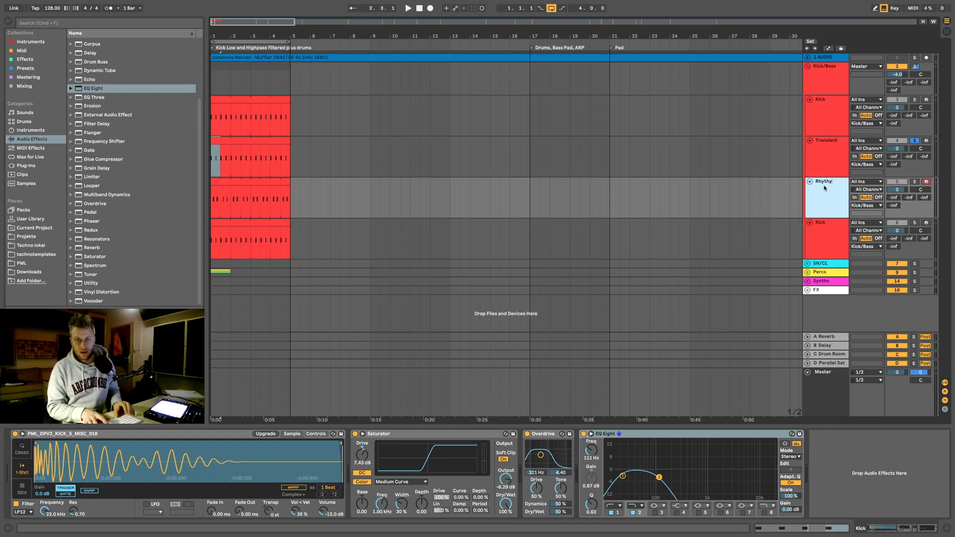
pyautogui.write('m')
pyautogui.press('Return')
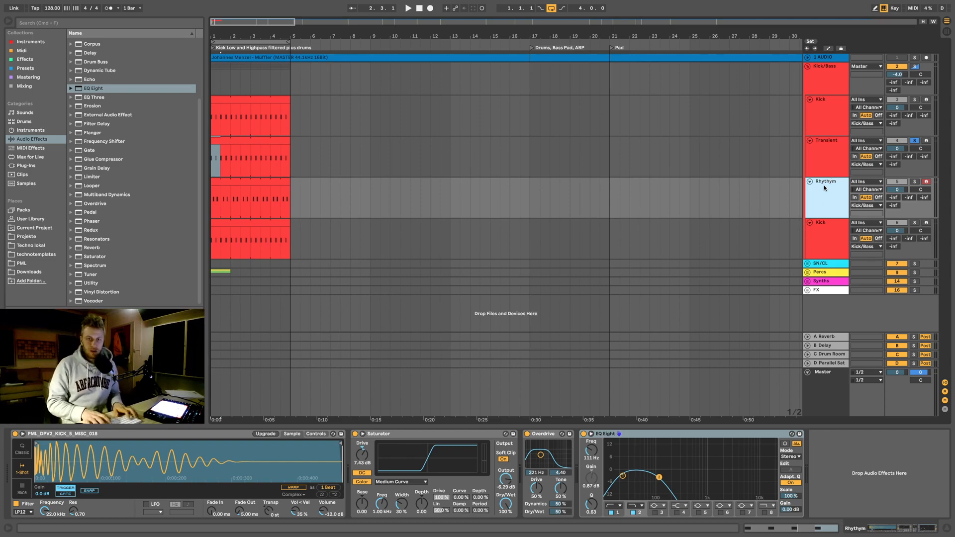
# Step: Rename the lowest Kick track, the one containing Reverb and Utility, as Reverb Ruble
pyautogui.click(828, 234)
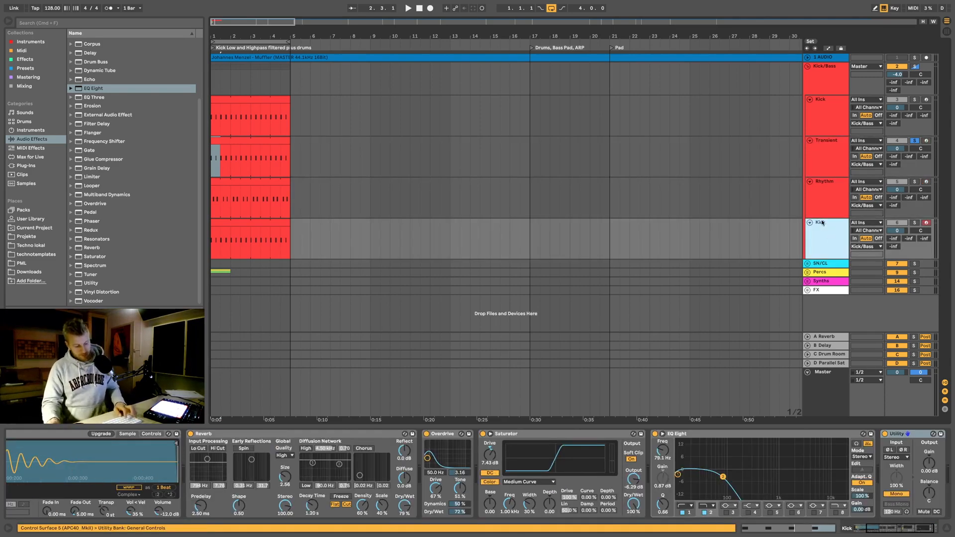
pyautogui.hotkey('ctrl', 'r')
pyautogui.write('R')
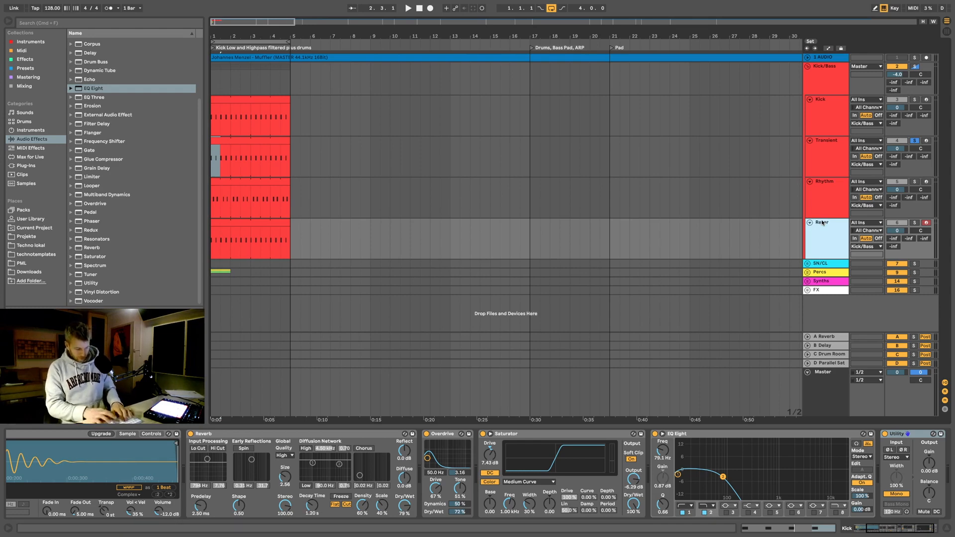
pyautogui.write('everb Ruble')
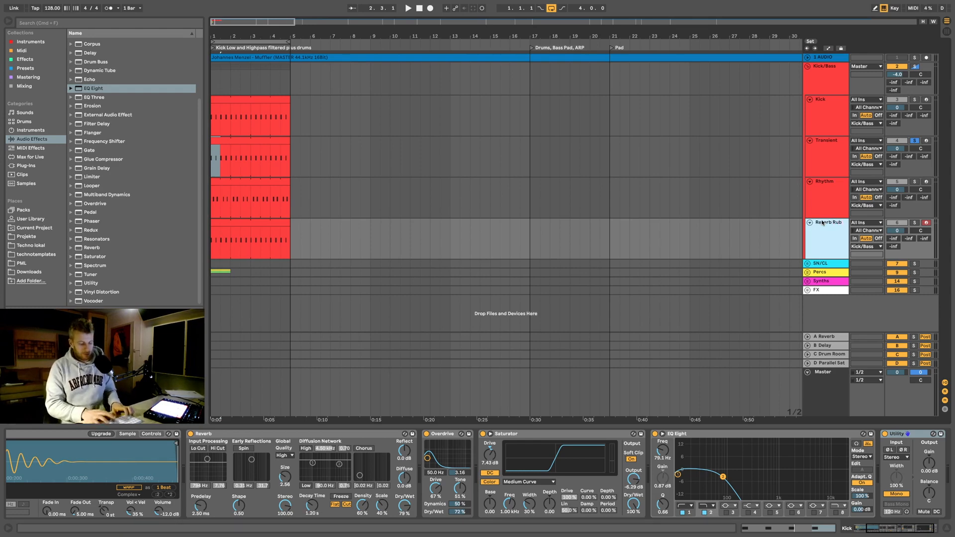
pyautogui.press('Return')
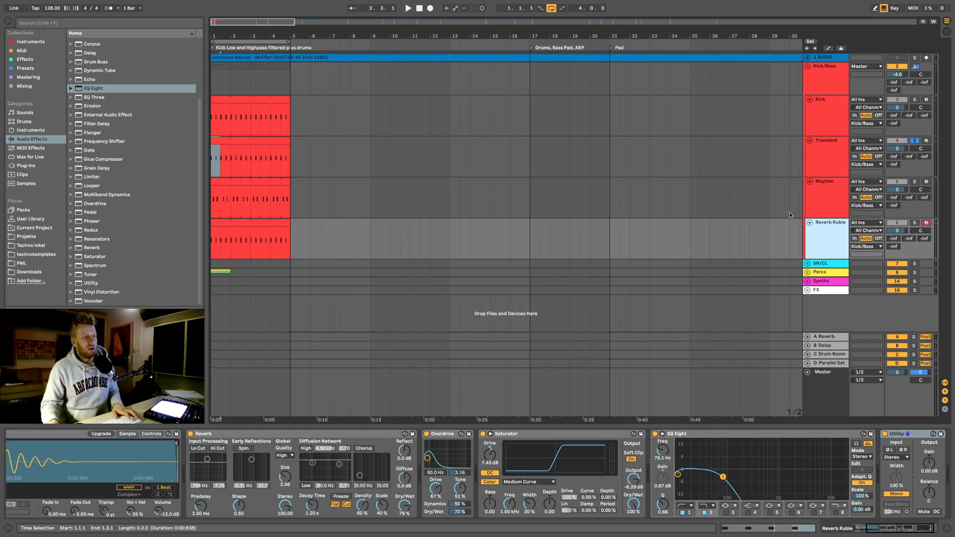
# Step: Fold the Reverb Ruble, Rhythm and Kick tracks, leaving Transient unfolded and selected
pyautogui.click(809, 222)
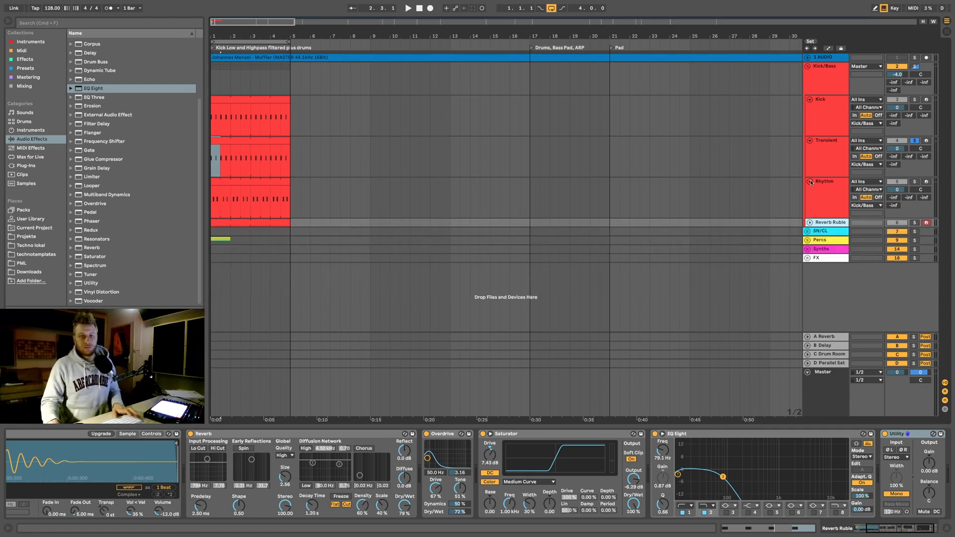
pyautogui.click(810, 181)
pyautogui.click(809, 100)
pyautogui.click(824, 127)
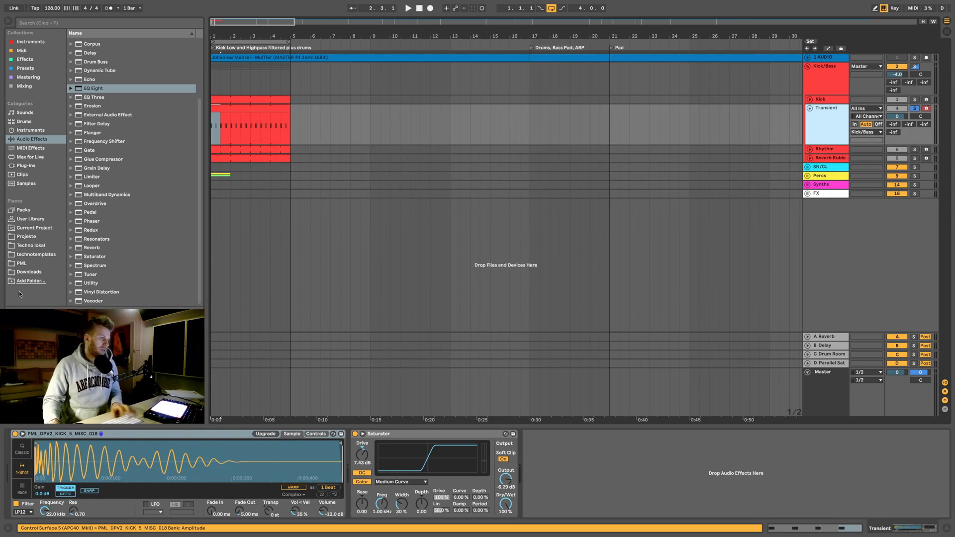
# Step: Browse the PML sample folder, collapse 01_KICK under Deep Premium Vol. 2.11 and select the 04_PERCUSSION folder
pyautogui.click(45, 262)
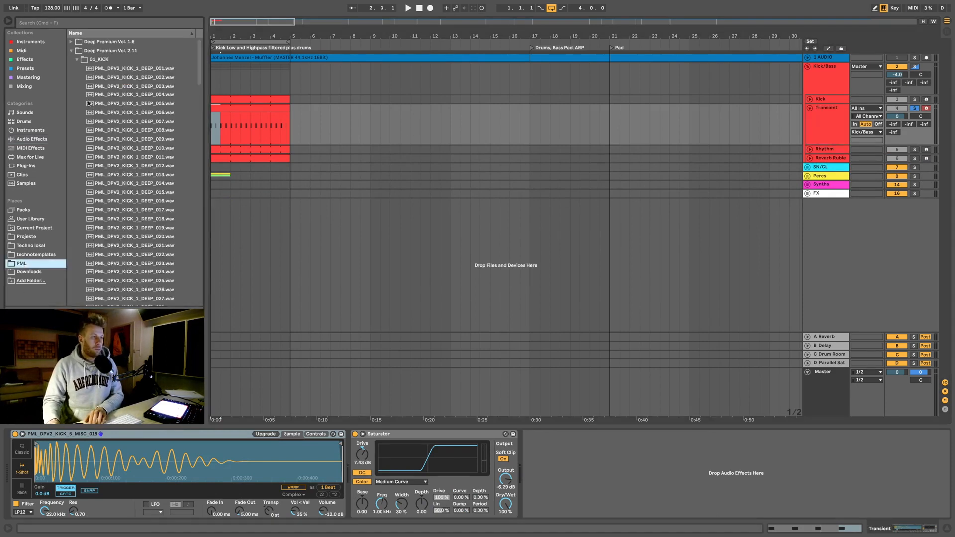
pyautogui.click(82, 60)
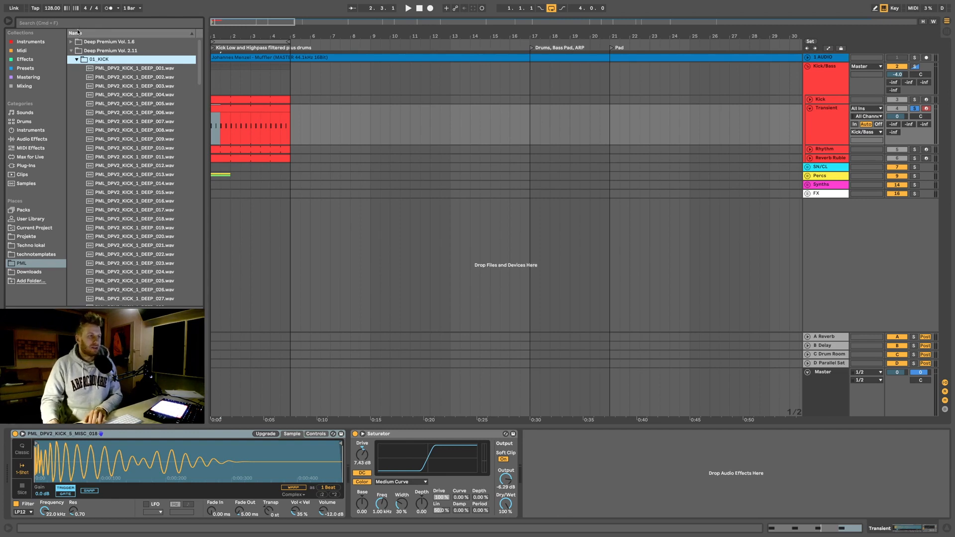
pyautogui.click(77, 59)
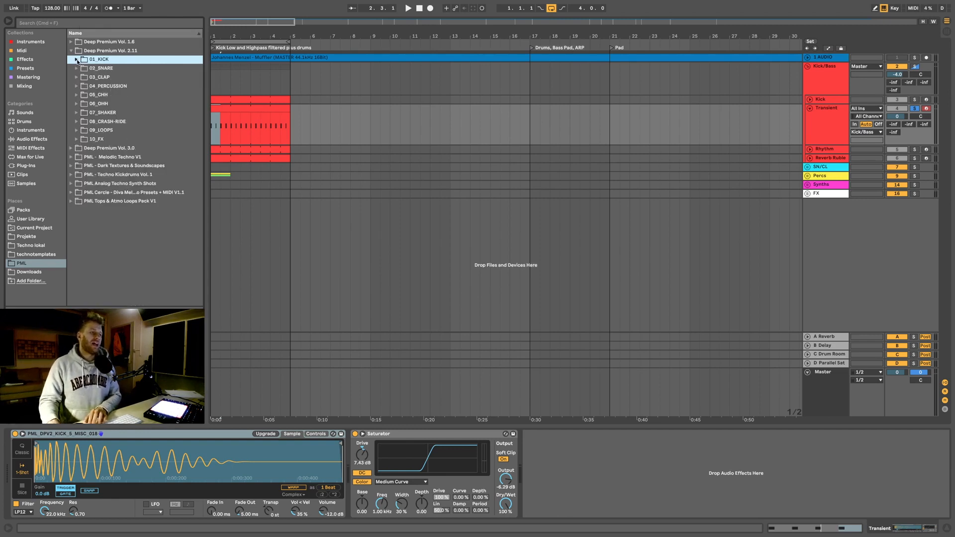
pyautogui.click(116, 87)
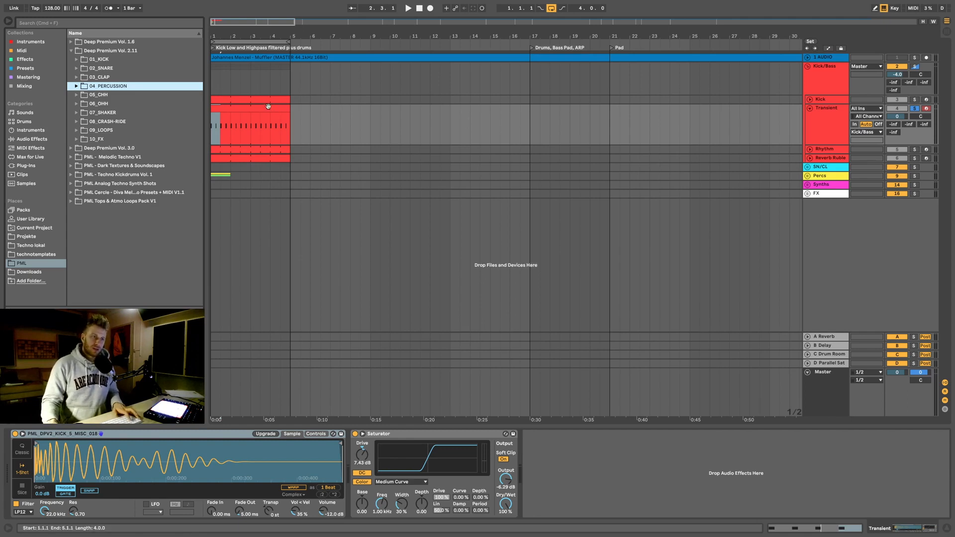
# Step: Solo the Kick track alone and play back its loop from the start
pyautogui.click(235, 111)
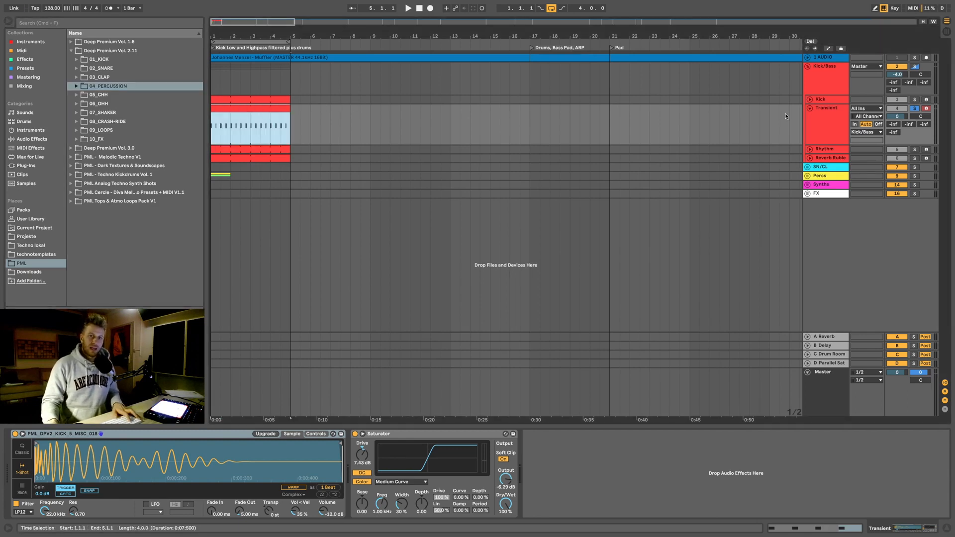
pyautogui.click(916, 100)
pyautogui.click(838, 100)
pyautogui.press('space')
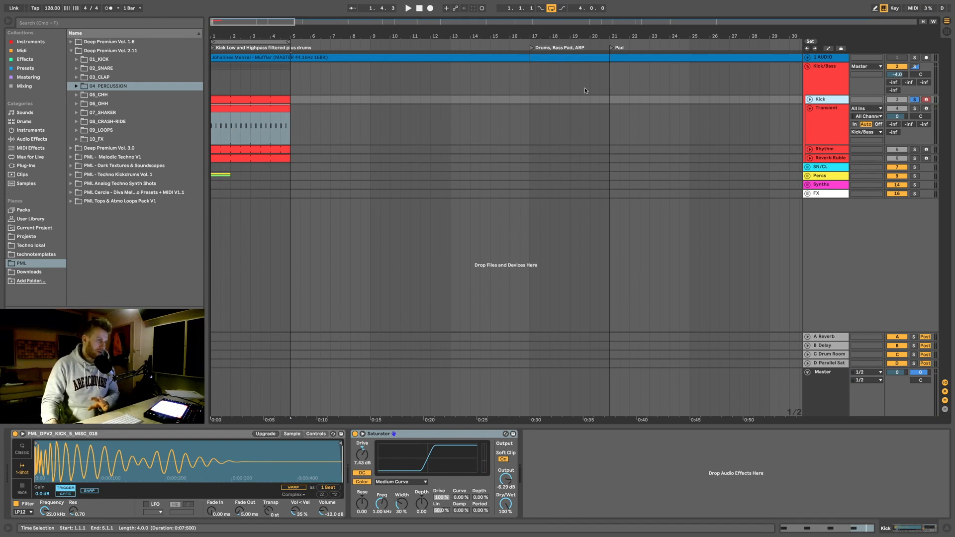
# Step: Audition deep percussion samples in 04_PERCUSSION and load PML_DPV2_PERC_2_DEEP_011.wav into the Transient track's sampler
pyautogui.click(821, 110)
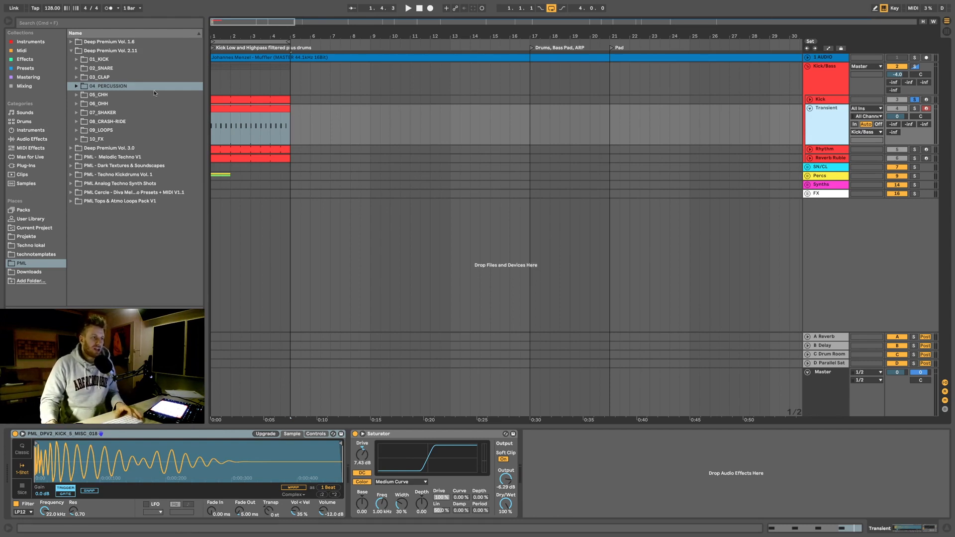
pyautogui.click(123, 86)
pyautogui.click(77, 86)
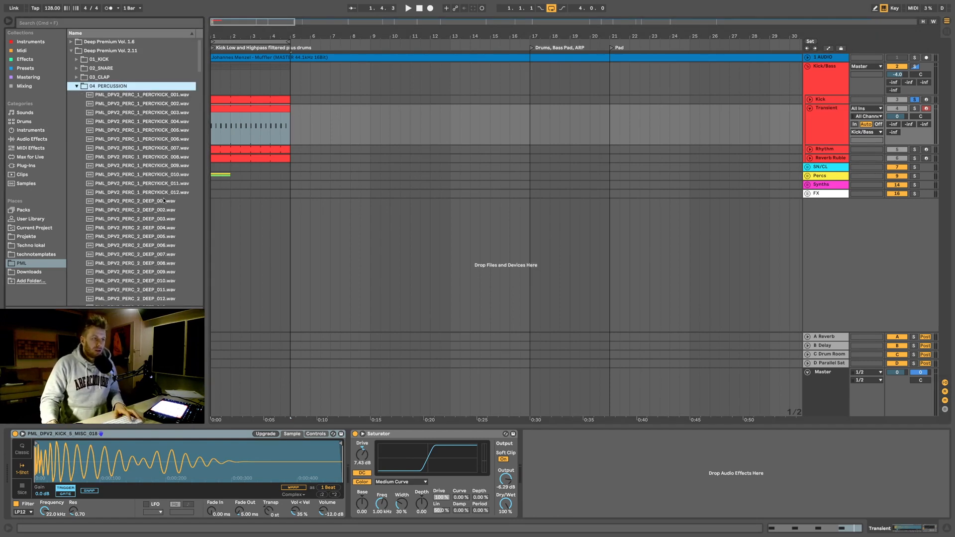
pyautogui.scroll(-2, 153, 197)
pyautogui.scroll(-5, 153, 198)
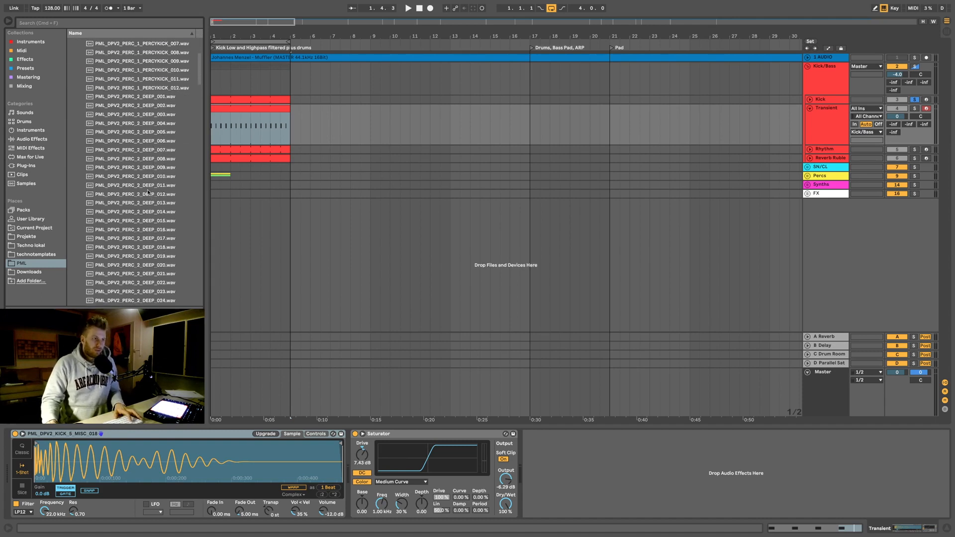
pyautogui.click(148, 186)
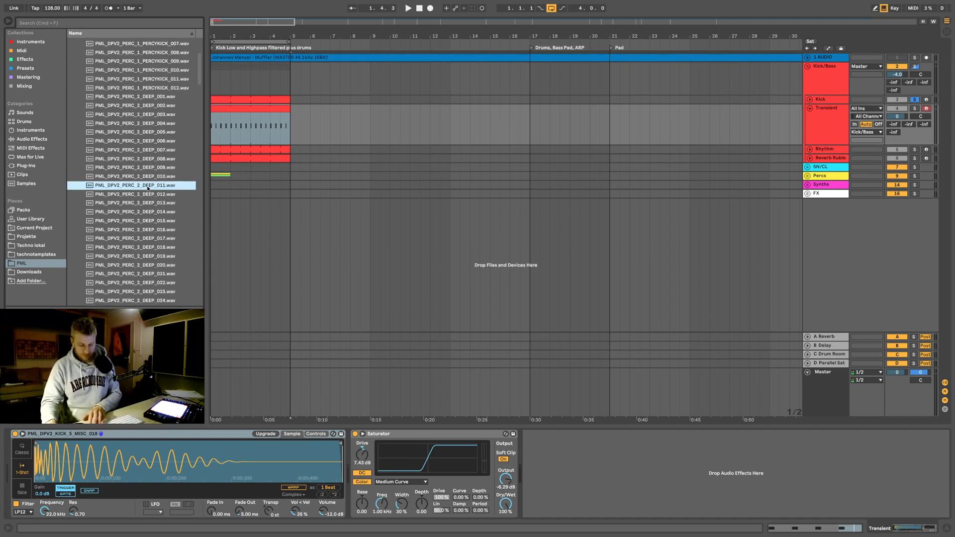
pyautogui.press('Down')
pyautogui.press('Down')
pyautogui.press('Up')
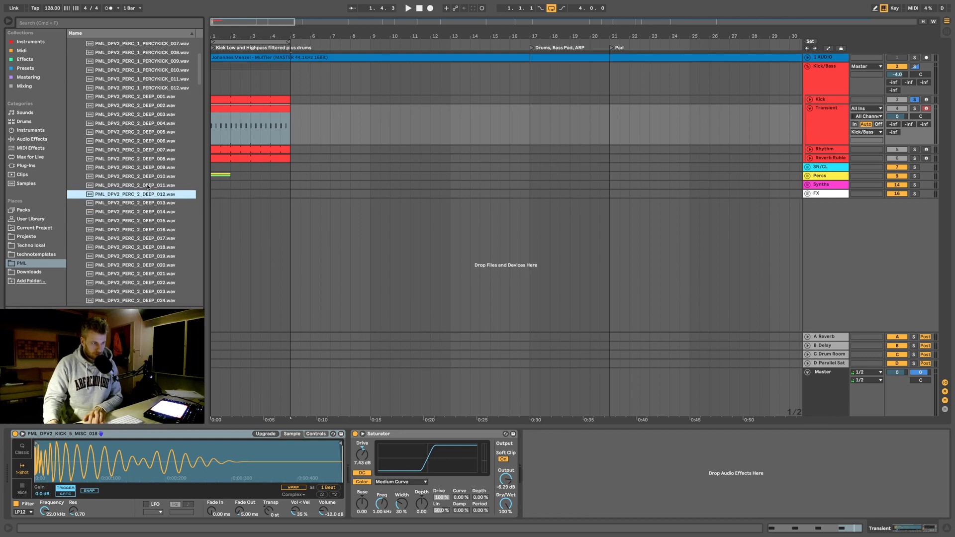
pyautogui.press('Up')
pyautogui.scroll(1, 159, 177)
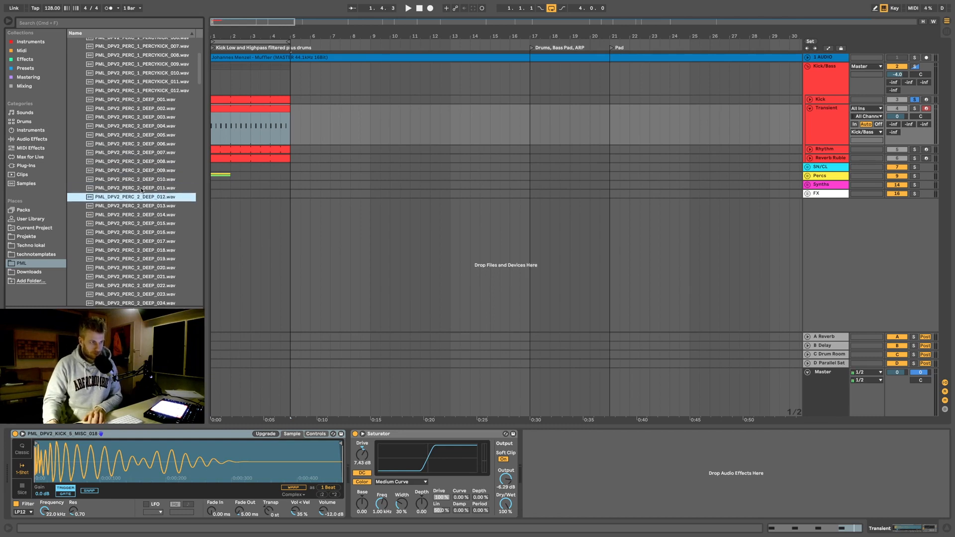
pyautogui.press('Return')
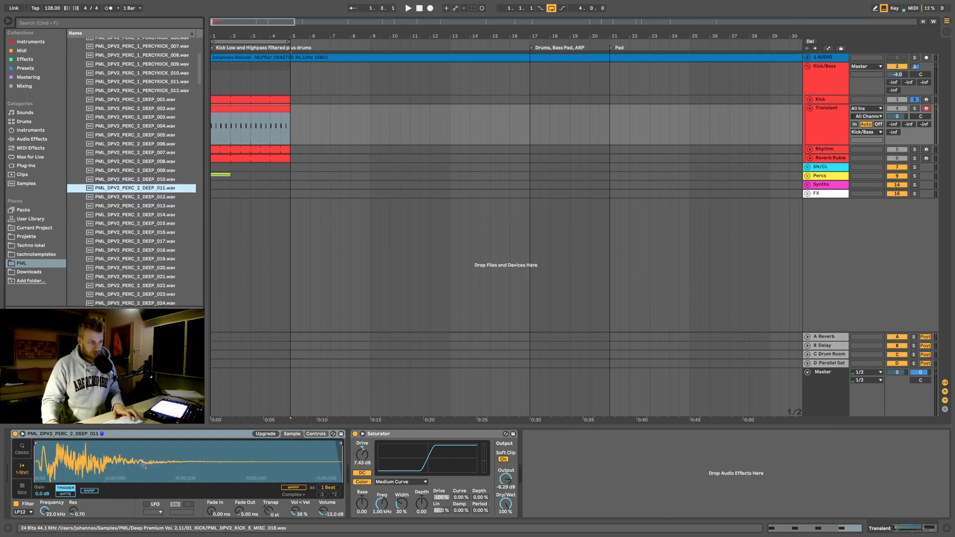
# Step: Play the soloed Kick, then unsolo it and listen to all Kick/Bass layers together
pyautogui.press('space')
pyautogui.press('space')
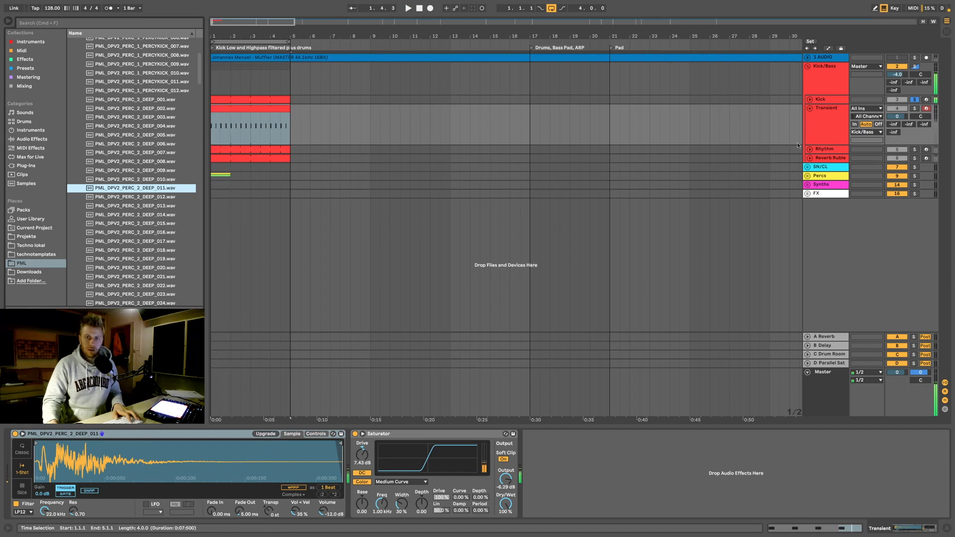
pyautogui.click(914, 100)
pyautogui.press('space')
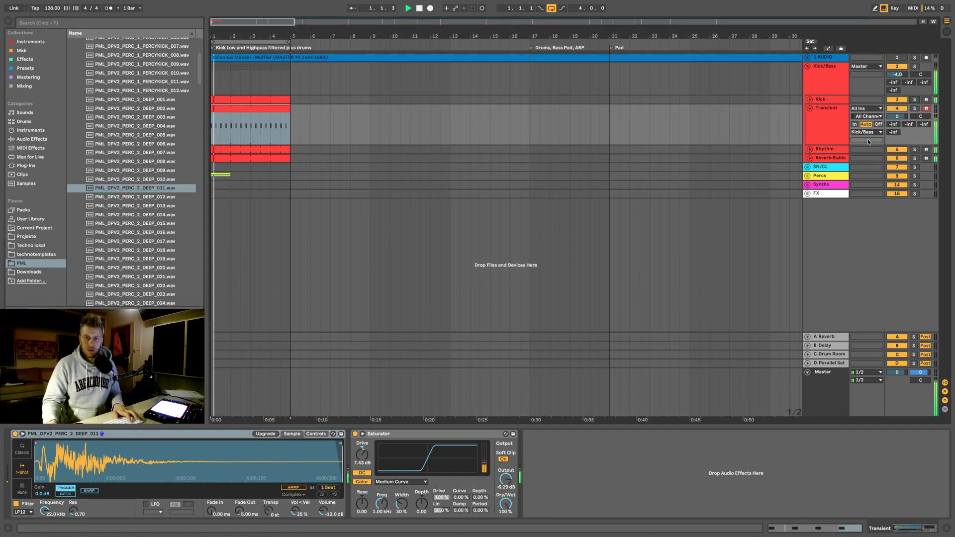
pyautogui.press('space')
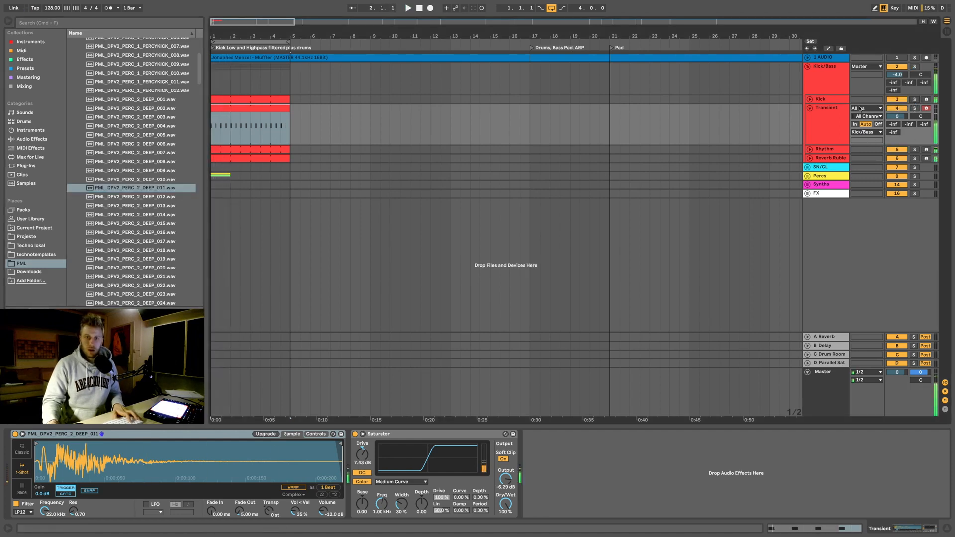
# Step: Solo and unfold the Rhythm track, select its clip and play it back from the start
pyautogui.click(826, 132)
pyautogui.click(821, 149)
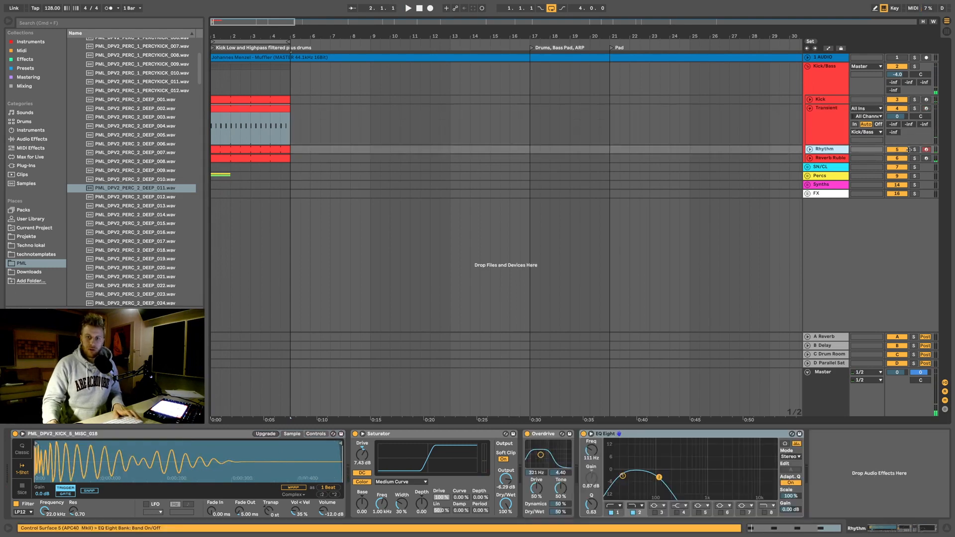
pyautogui.click(809, 150)
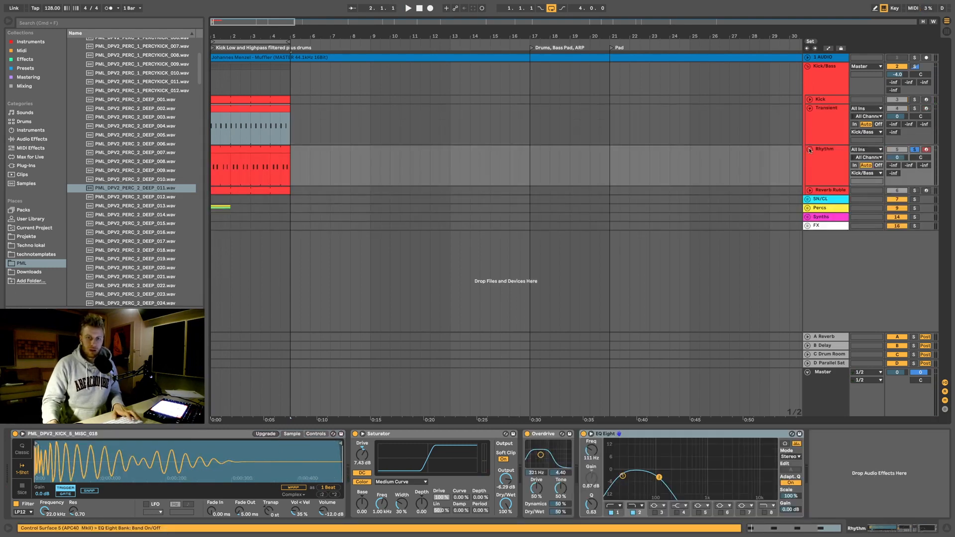
pyautogui.click(330, 164)
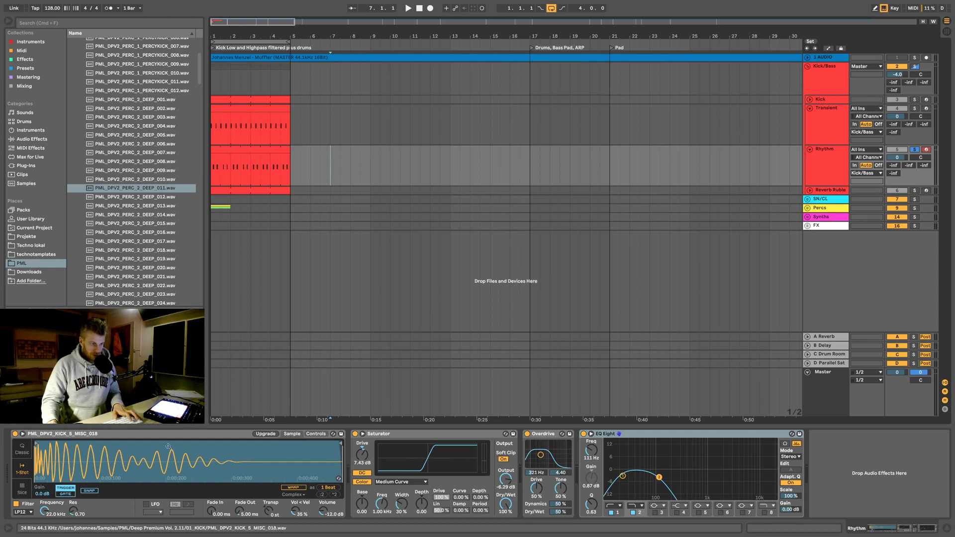
pyautogui.click(142, 436)
pyautogui.press('space')
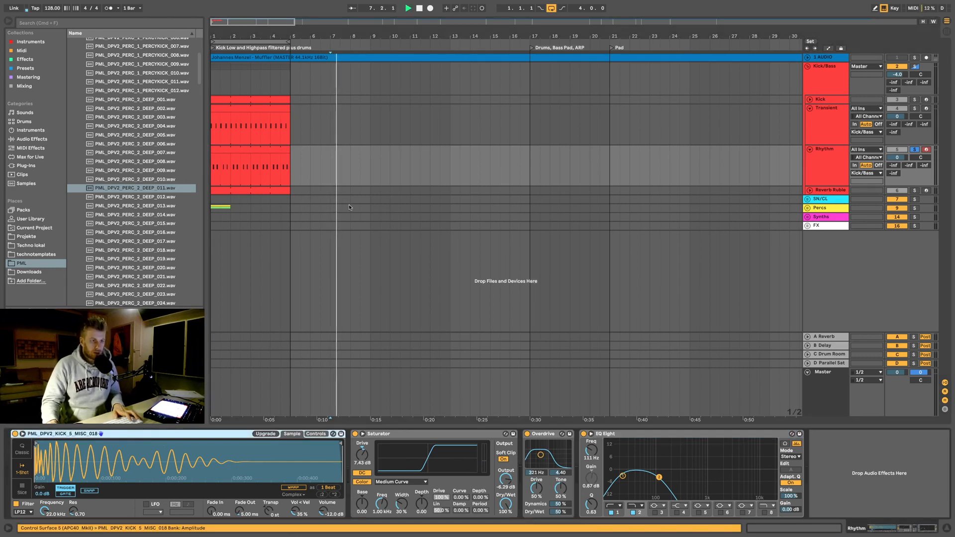
pyautogui.click(245, 150)
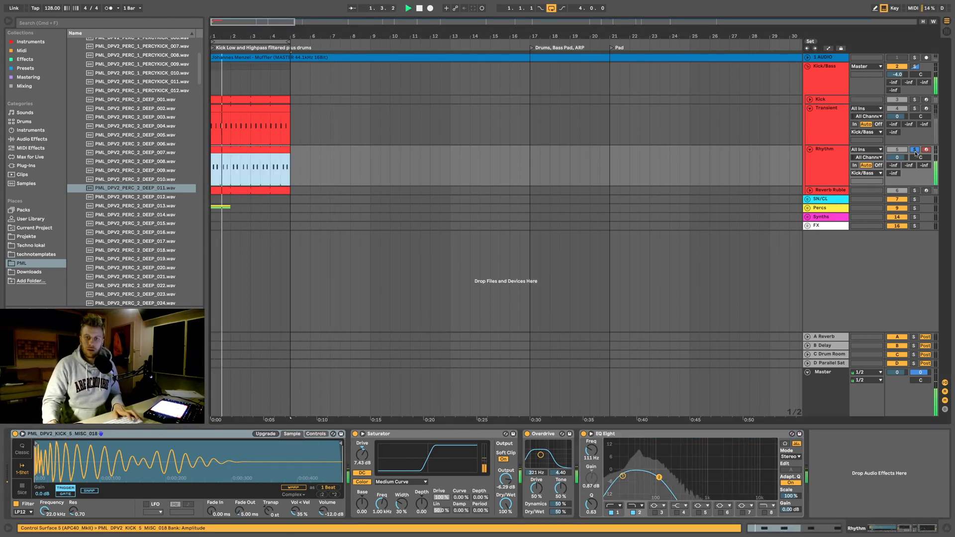
pyautogui.press('space')
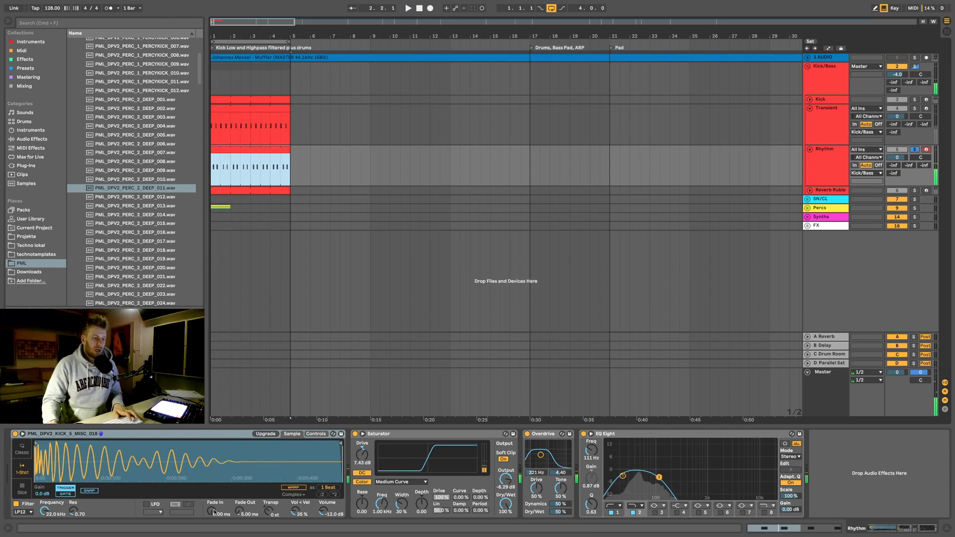
# Step: Set the Rhythm sample's Fade In to about 65.7 ms while listening to the loop
pyautogui.moveTo(212, 511); pyautogui.dragTo(211, 504)
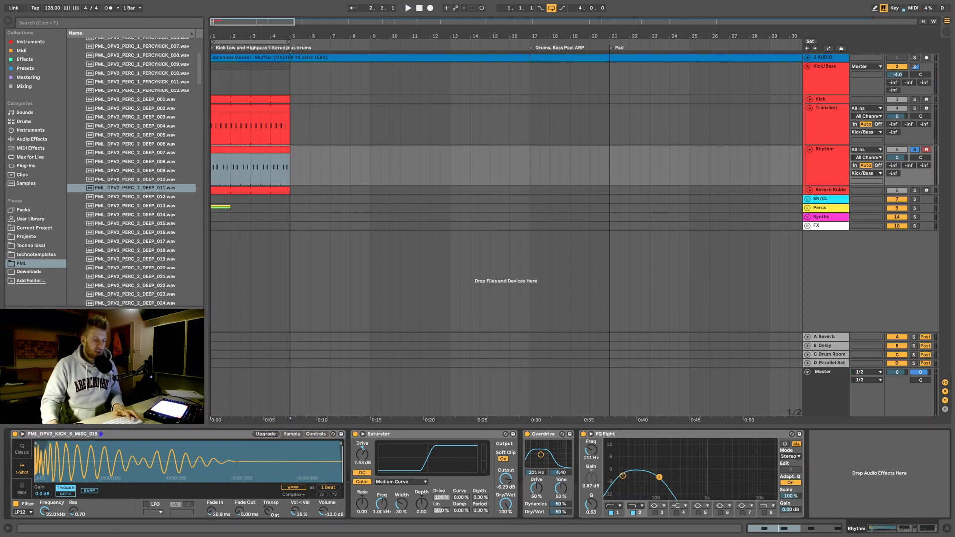
pyautogui.press('space')
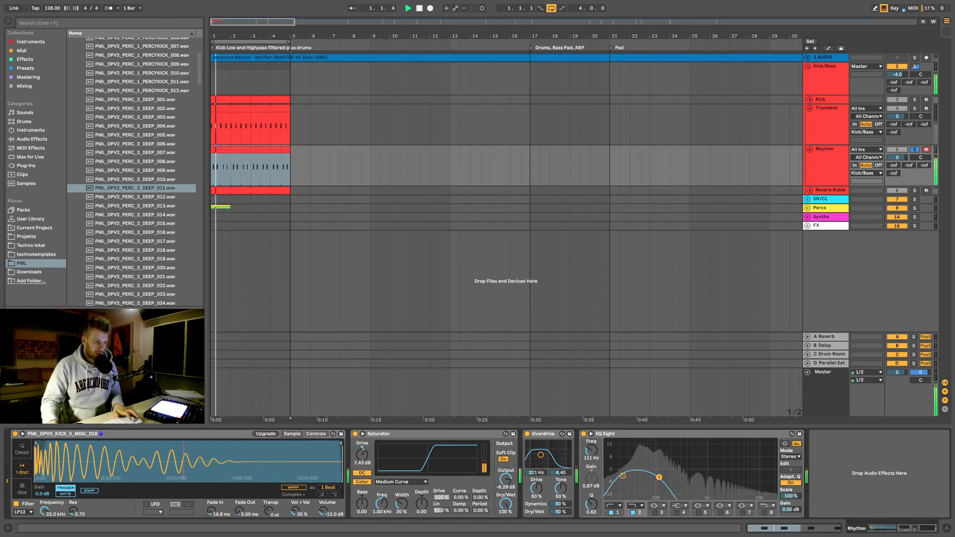
pyautogui.moveTo(211, 510); pyautogui.dragTo(211, 515)
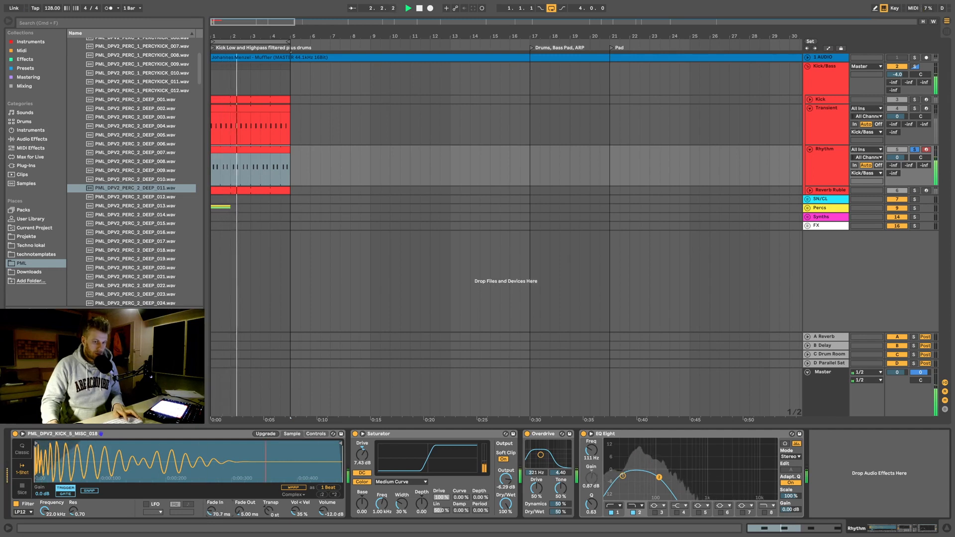
pyautogui.press('space')
pyautogui.press('space')
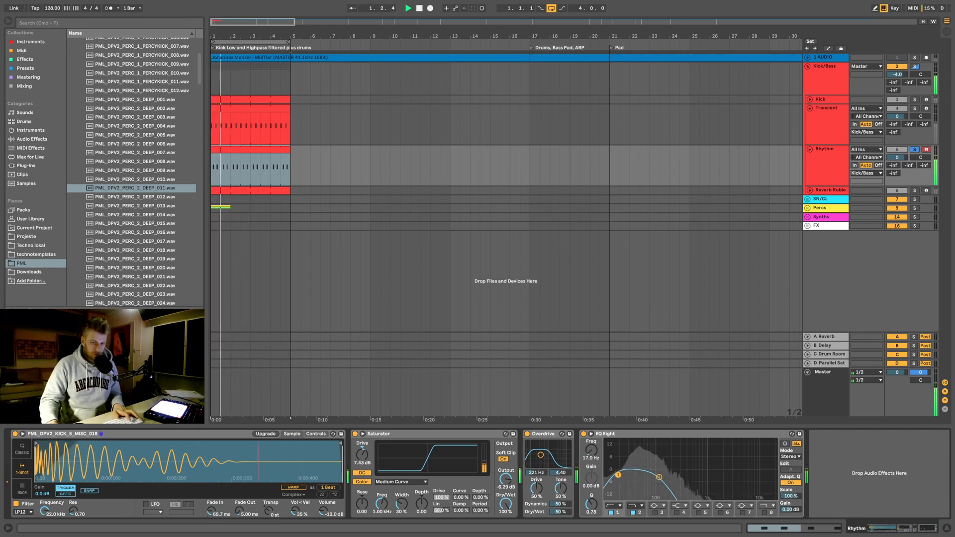
# Step: Set the Rhythm track's EQ Eight band 1 frequency to about 17 Hz and band 2 to about 86 Hz
pyautogui.moveTo(623, 475); pyautogui.dragTo(654, 474)
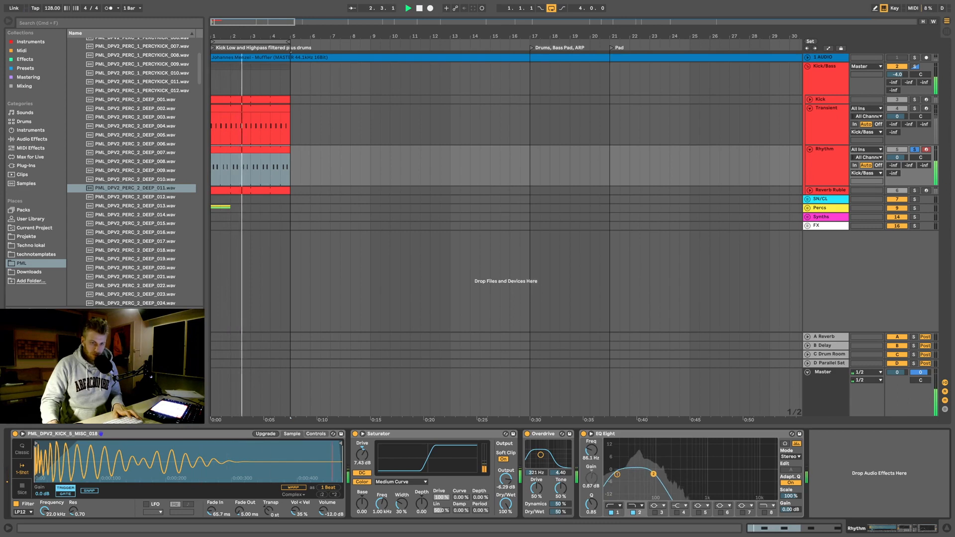
pyautogui.press('space')
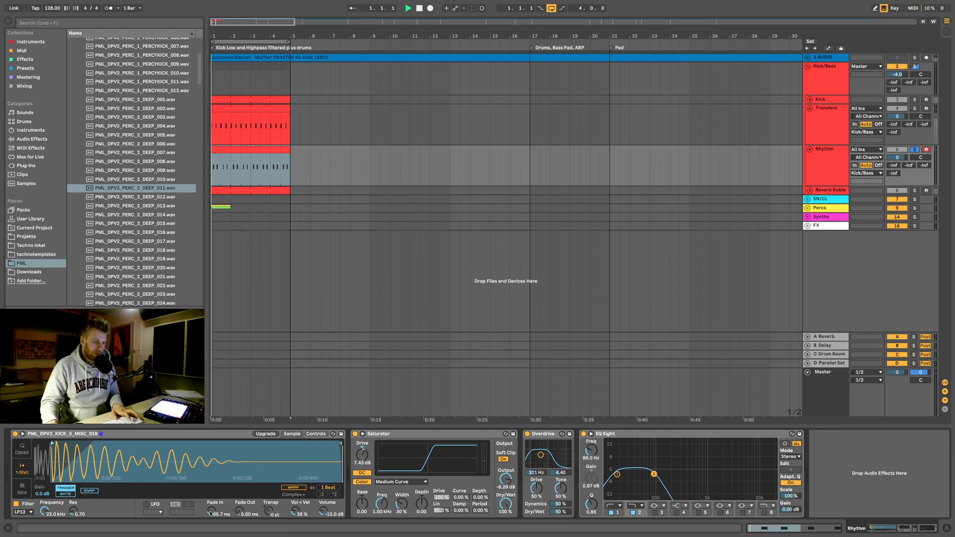
# Step: Set the Rhythm sample's Fade In to about 39.8 ms and move its start point slightly earlier, checking it soloed and in the full mix
pyautogui.moveTo(210, 512); pyautogui.dragTo(211, 528)
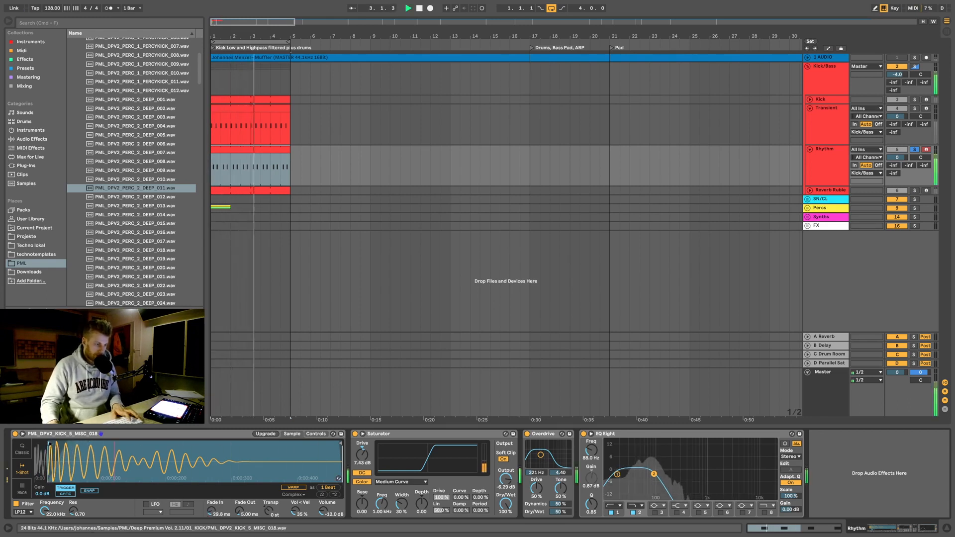
pyautogui.moveTo(50, 443); pyautogui.dragTo(48, 443)
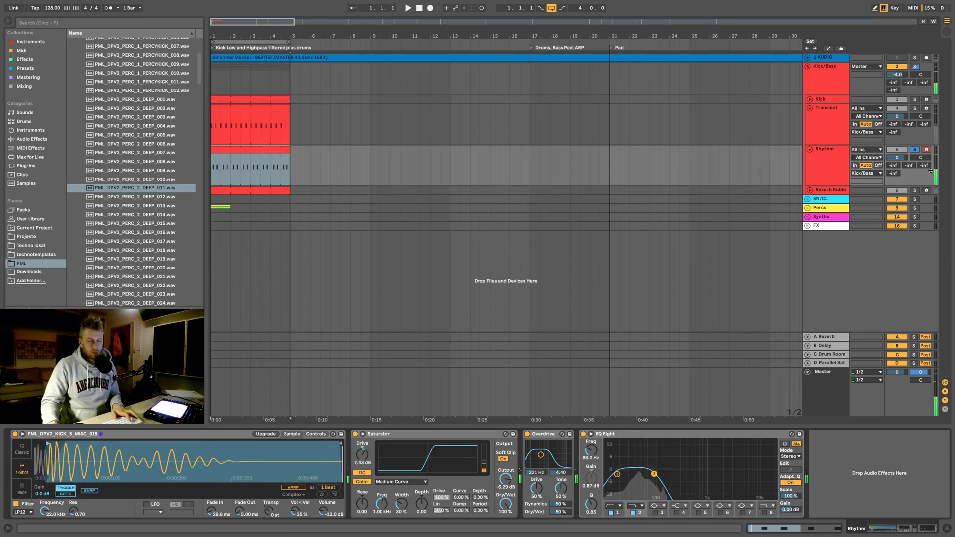
pyautogui.click(916, 149)
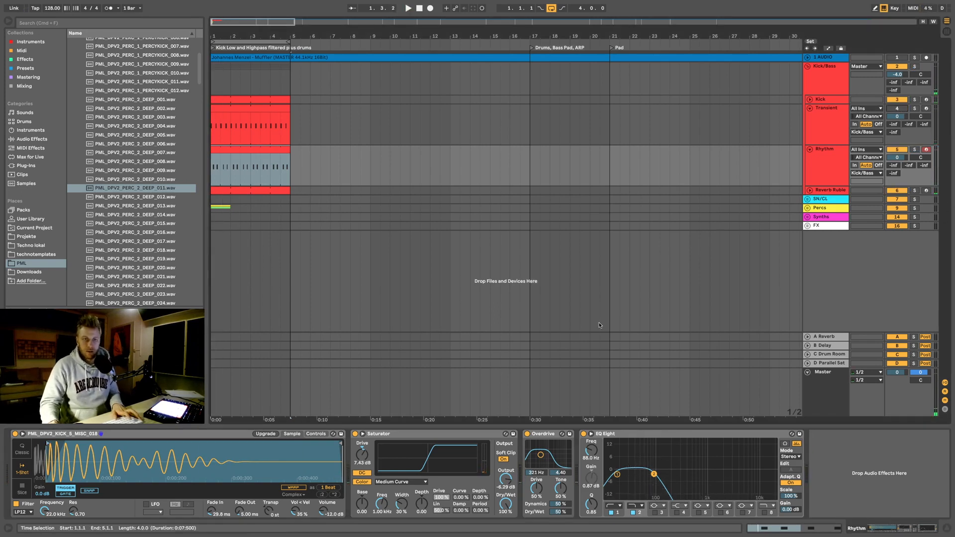
pyautogui.press('space')
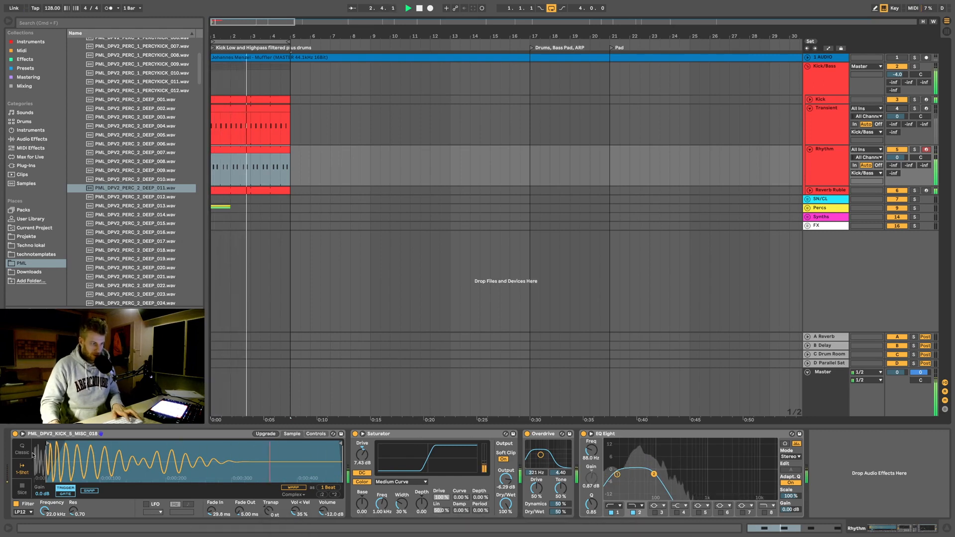
pyautogui.moveTo(47, 444)
pyautogui.mouseDown()
pyautogui.moveTo(23, 445)
pyautogui.moveTo(45, 444)
pyautogui.mouseUp()
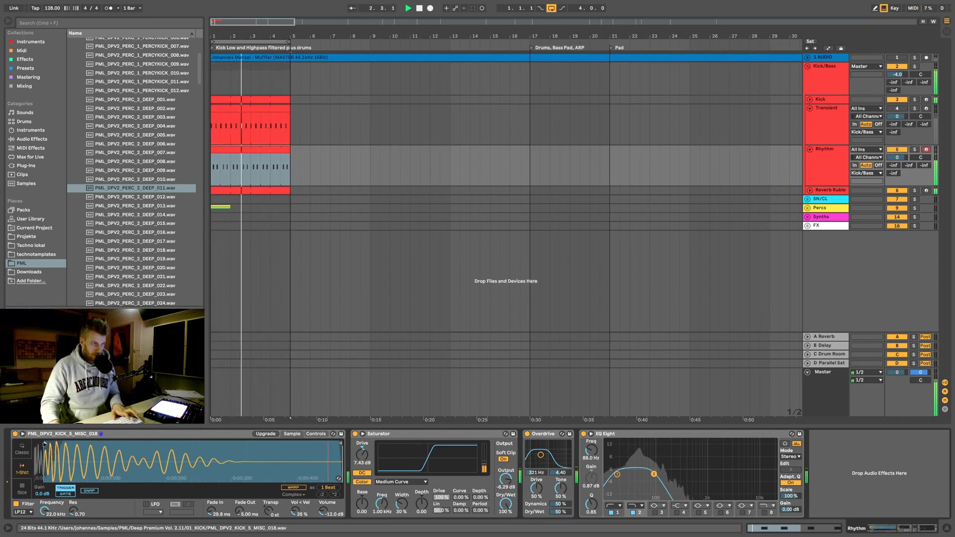
# Step: Compare the playing Kick/Bass loop with the Rhythm track deactivated and reactivated
pyautogui.click(895, 150)
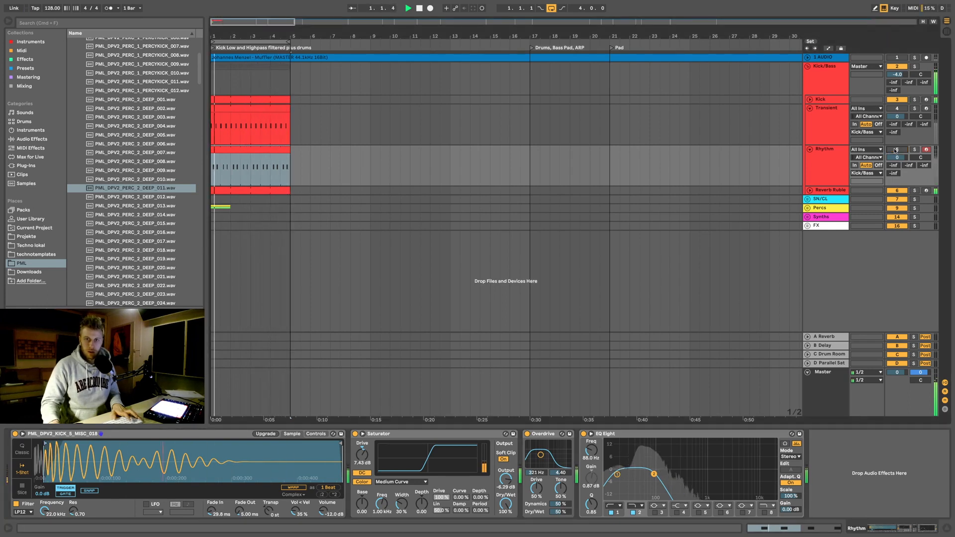
pyautogui.click(895, 150)
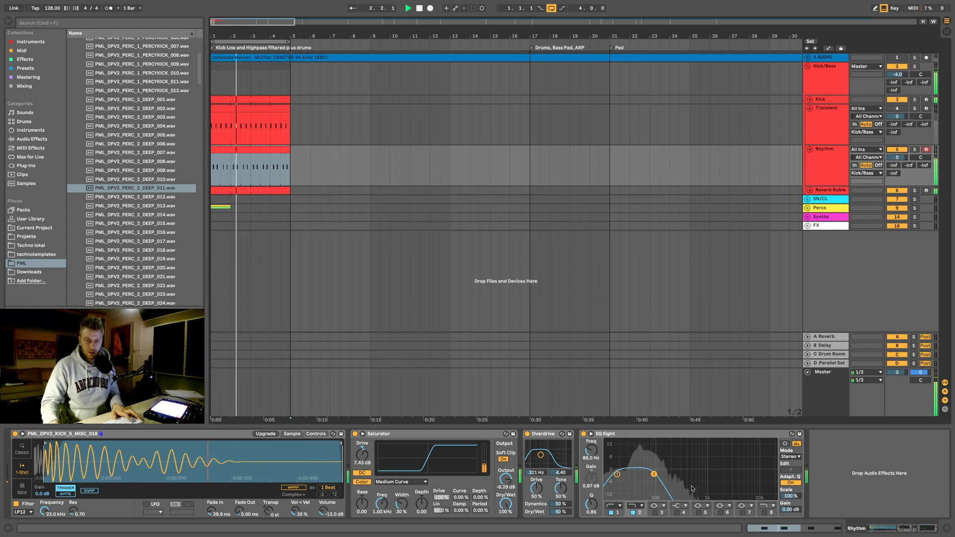
pyautogui.moveTo(45, 443)
pyautogui.mouseDown()
pyautogui.moveTo(55, 443)
pyautogui.moveTo(47, 443)
pyautogui.mouseUp()
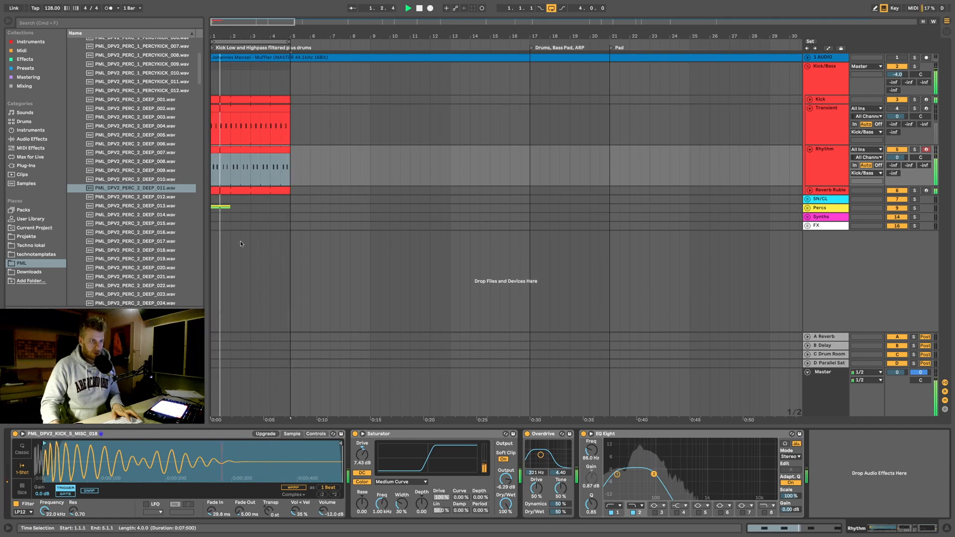
# Step: Open the Rhythm clip's notes and duplicate the C3 note at 1.1.3 to 1.1.4
pyautogui.click(232, 150)
pyautogui.press('space')
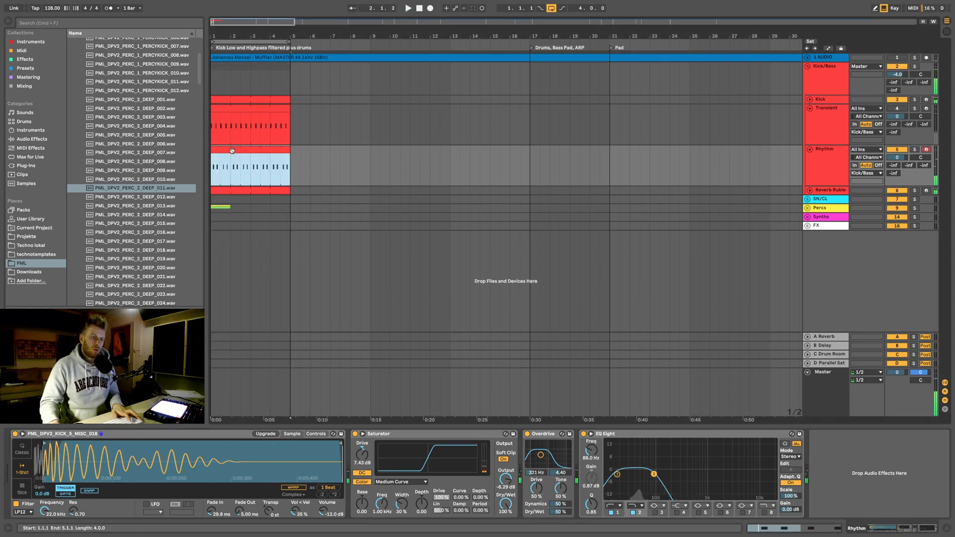
pyautogui.doubleClick(231, 150)
pyautogui.moveTo(947, 231); pyautogui.dragTo(526, 250)
pyautogui.click(418, 287)
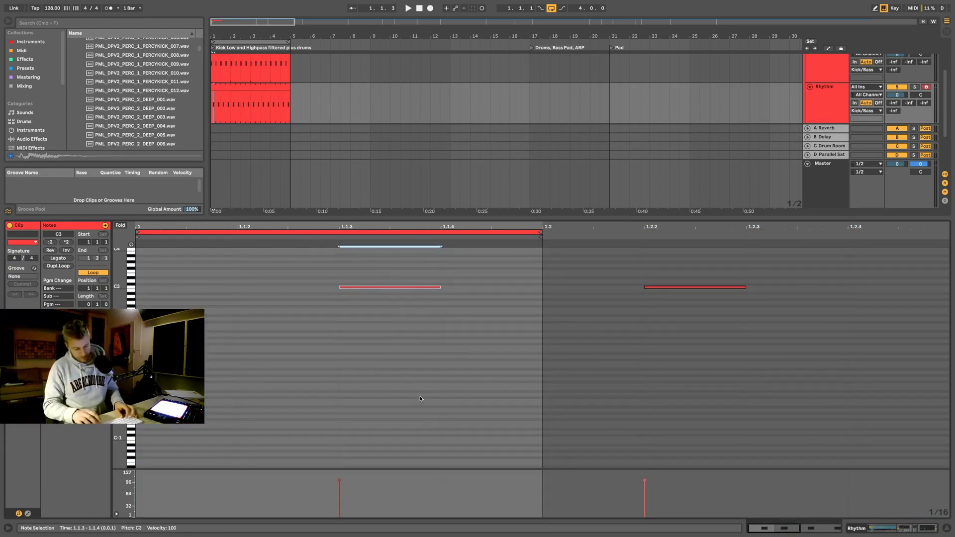
pyautogui.press('super+d')
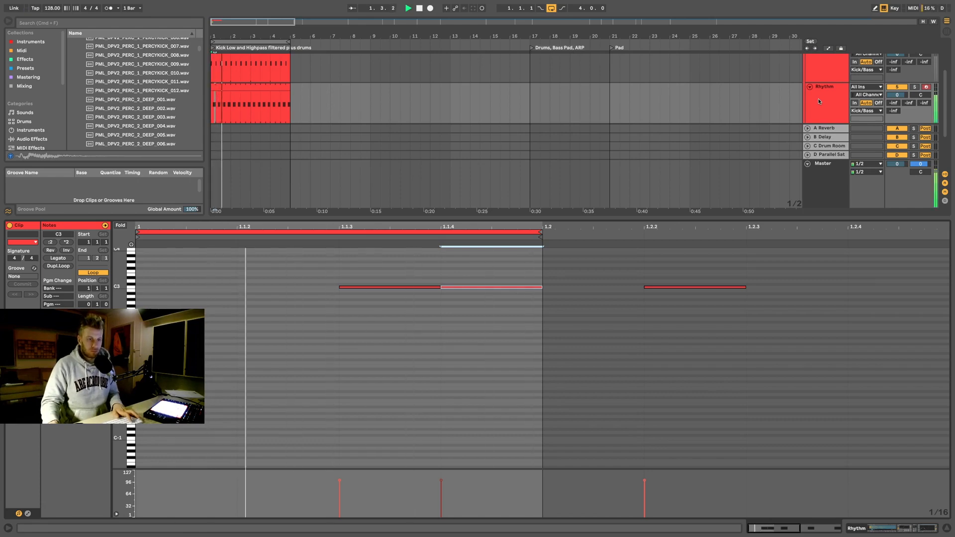
# Step: Set the Rhythm sample's Fade In to about 85.2 ms and move its start point later while the loop plays
pyautogui.click(839, 88)
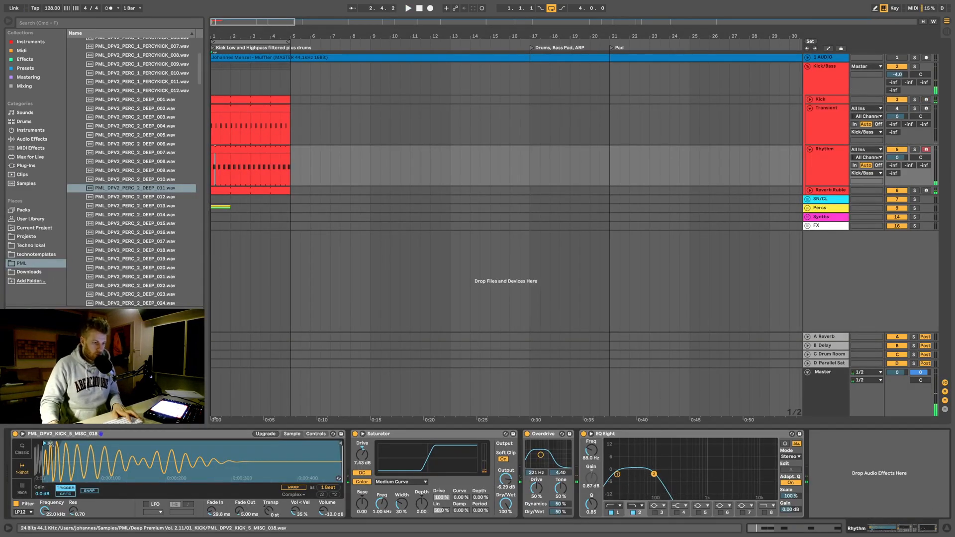
pyautogui.press('space')
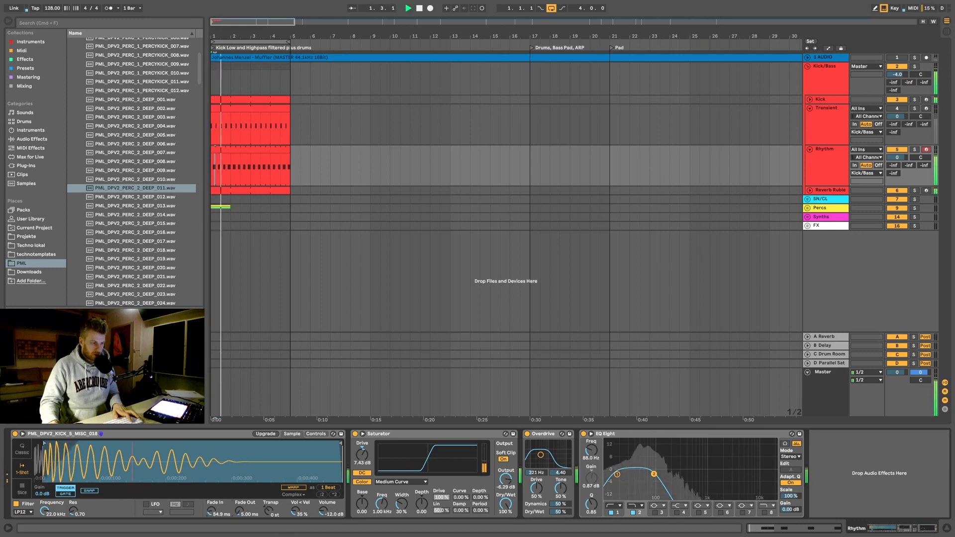
pyautogui.moveTo(210, 515); pyautogui.dragTo(213, 512)
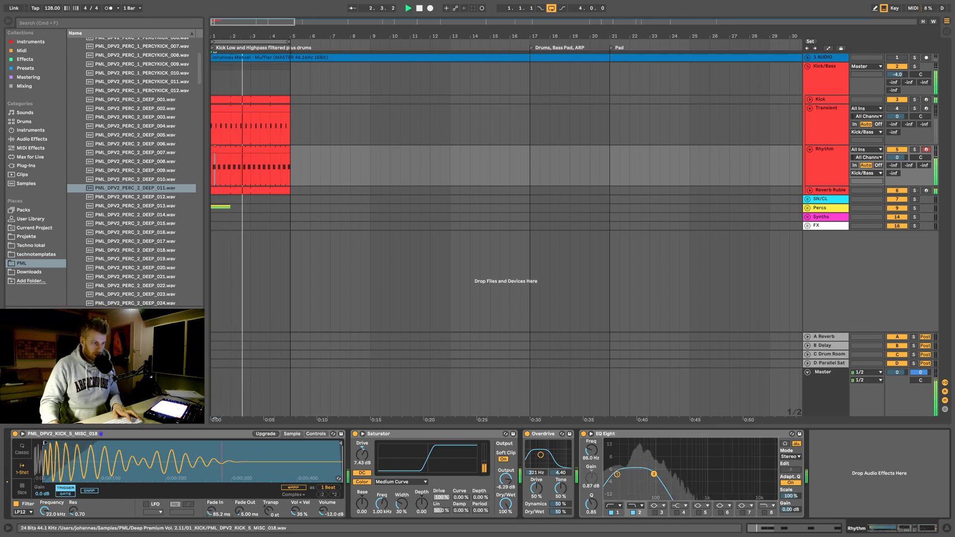
pyautogui.moveTo(45, 443)
pyautogui.mouseDown()
pyautogui.moveTo(133, 444)
pyautogui.moveTo(50, 446)
pyautogui.mouseUp()
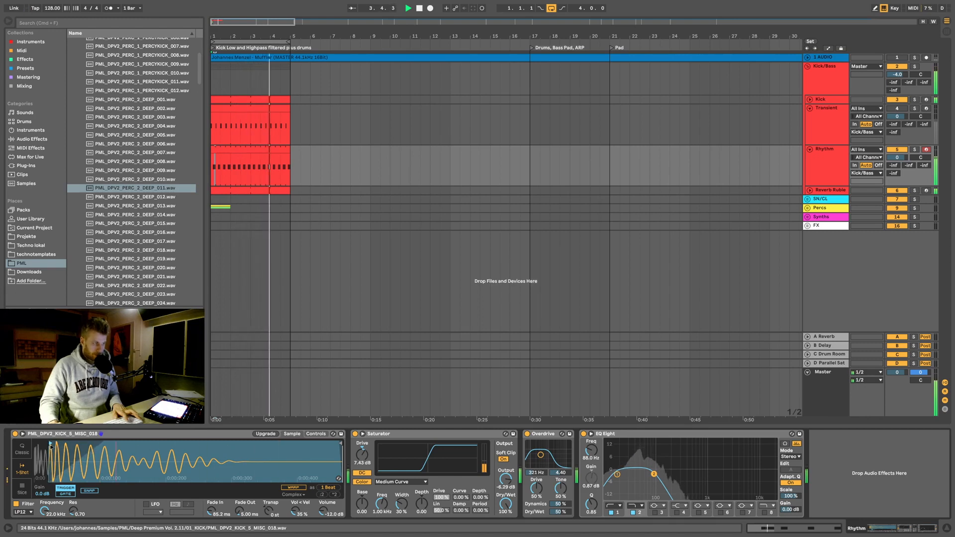
pyautogui.moveTo(51, 446); pyautogui.dragTo(55, 446)
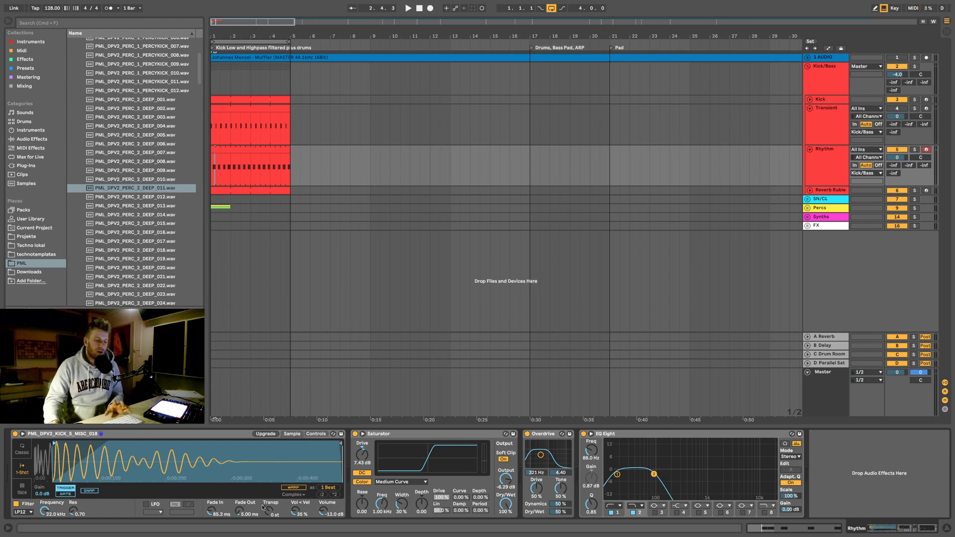
# Step: Trim the Rhythm sample's end to about 40% of the waveform with a 29.8 ms Fade Out, and move its start point back earlier
pyautogui.moveTo(343, 444); pyautogui.dragTo(170, 445)
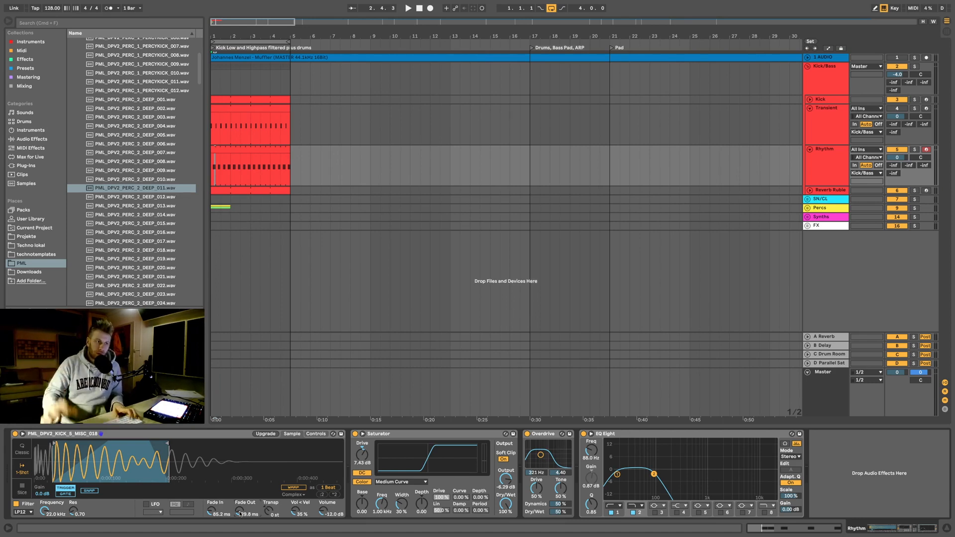
pyautogui.press('space')
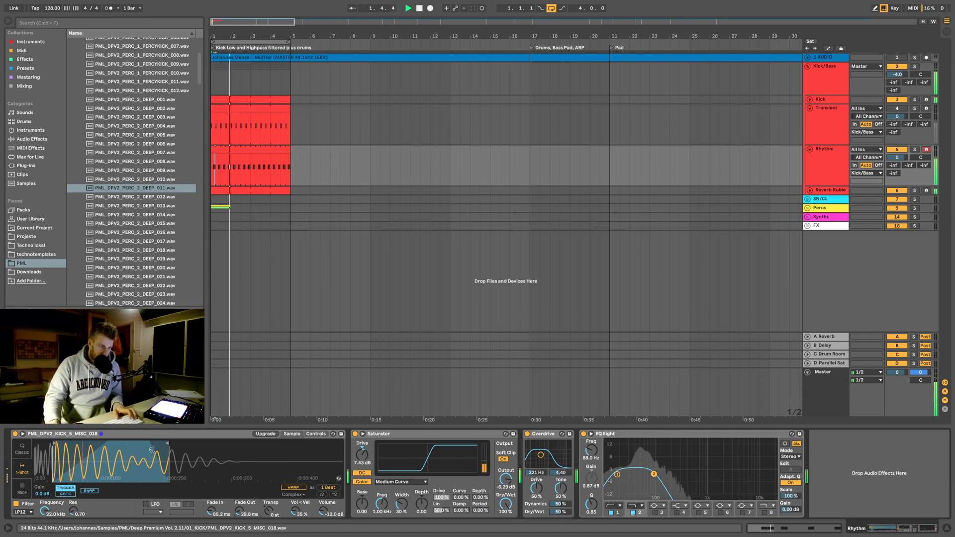
pyautogui.moveTo(166, 443)
pyautogui.mouseDown()
pyautogui.moveTo(178, 445)
pyautogui.moveTo(153, 444)
pyautogui.mouseUp()
pyautogui.moveTo(54, 443); pyautogui.dragTo(44, 443)
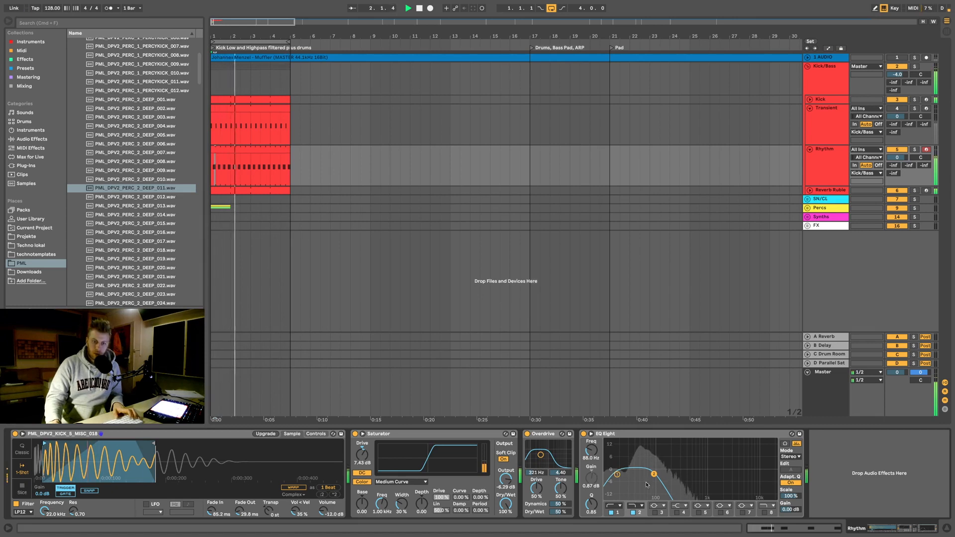
# Step: Set the Rhythm EQ Eight's band 2 frequency to about 93.8 Hz and compare the loop with and without the Rhythm track
pyautogui.moveTo(654, 474)
pyautogui.mouseDown()
pyautogui.moveTo(670, 476)
pyautogui.moveTo(620, 476)
pyautogui.moveTo(655, 477)
pyautogui.mouseUp()
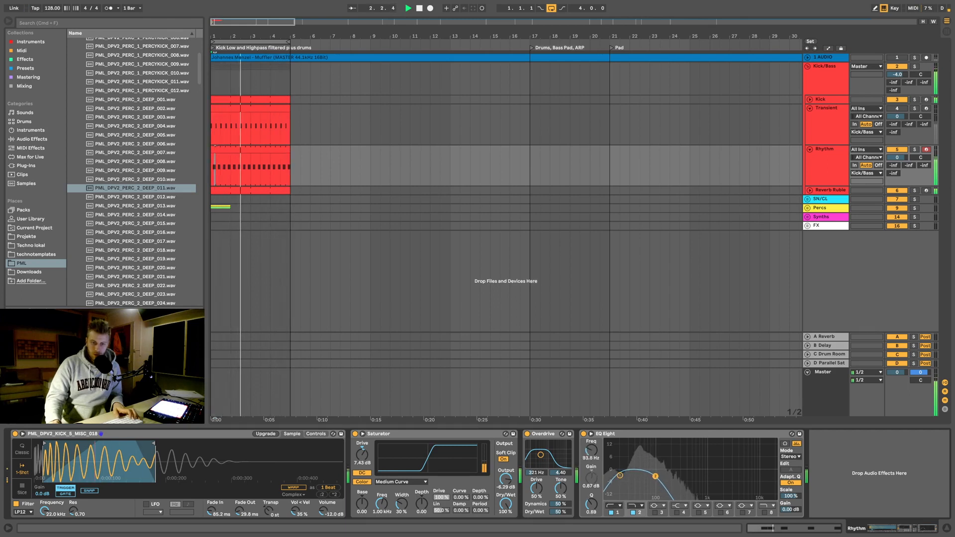
pyautogui.click(898, 150)
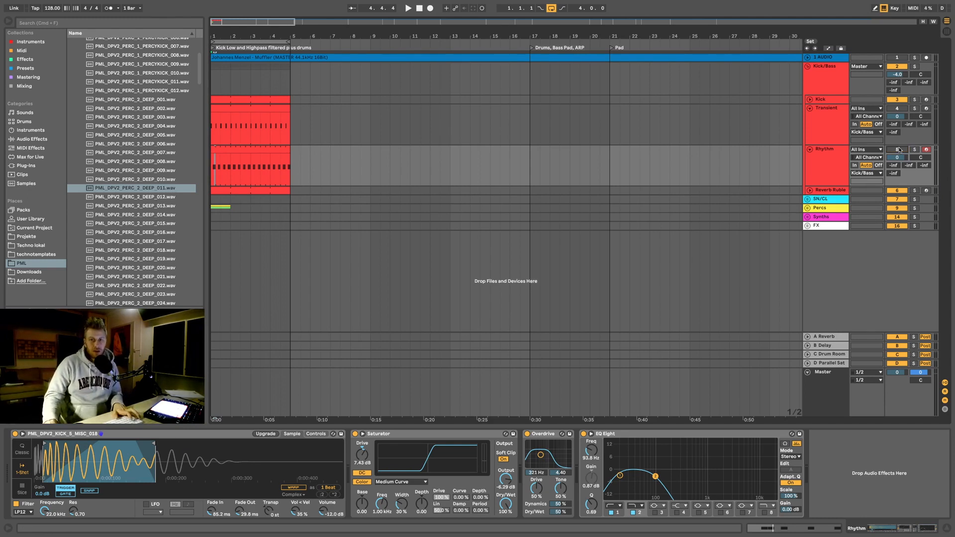
pyautogui.press('space')
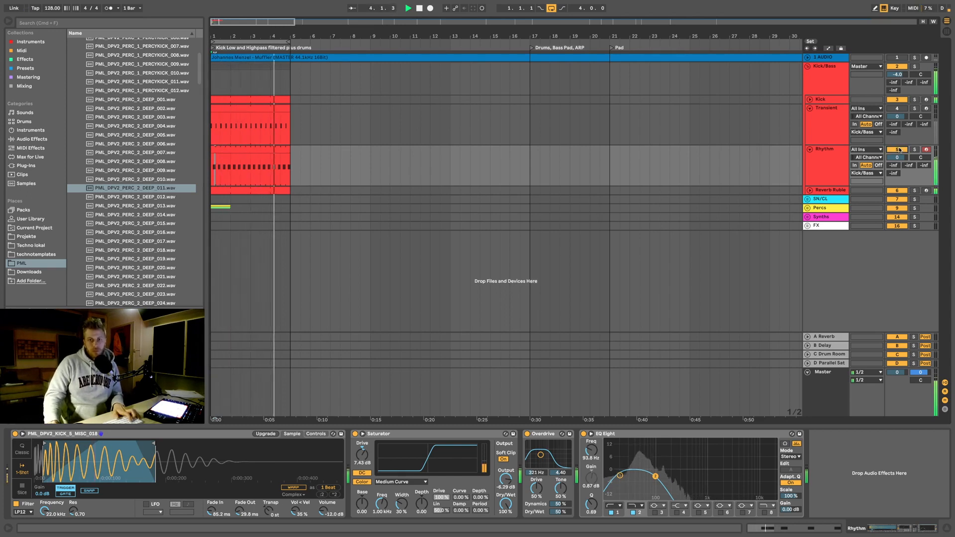
pyautogui.press('space')
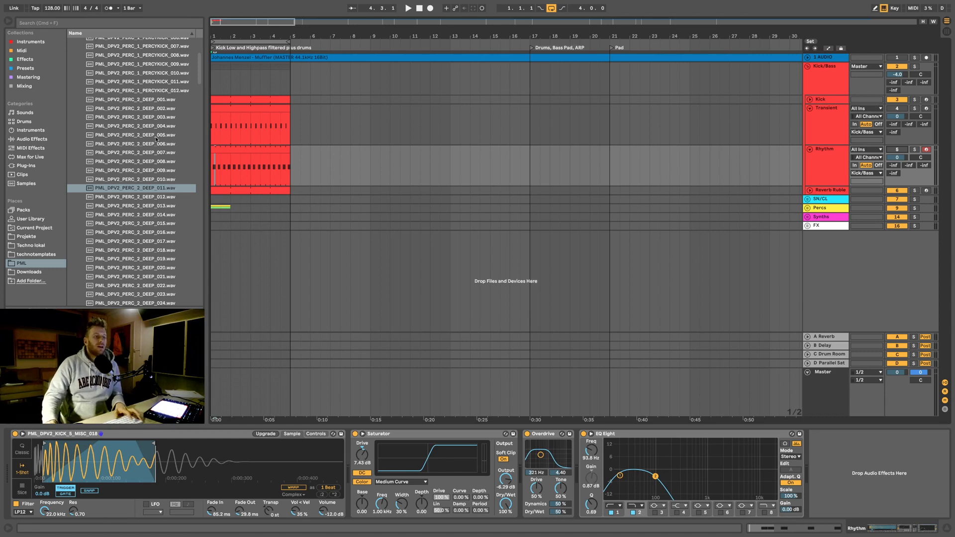
# Step: Replace the Transient track's sample with PML_DPV2_PERC_2_DEEP_017.wav, play the loop with all layers active and inspect the Kick sample's attack
pyautogui.hscroll(1, 497, 127)
pyautogui.click(236, 110)
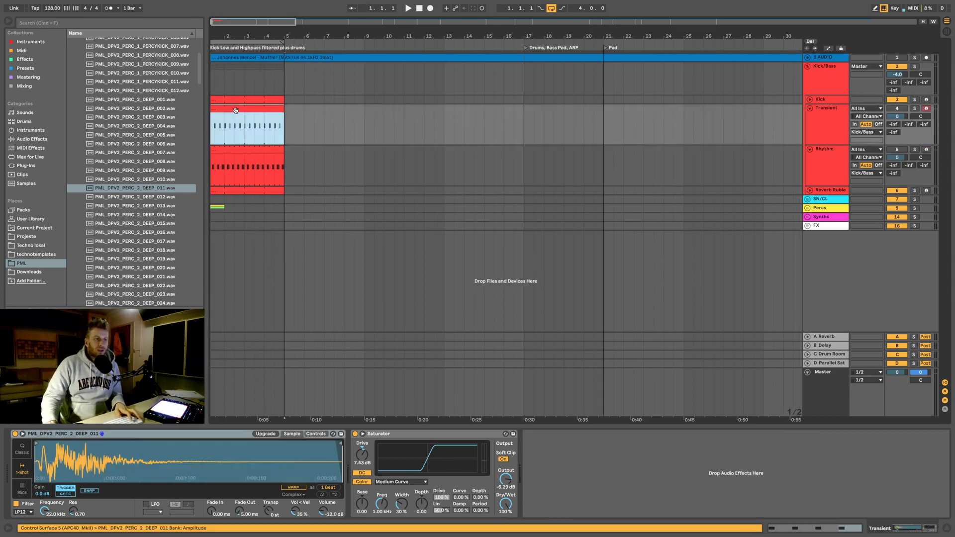
pyautogui.click(107, 241)
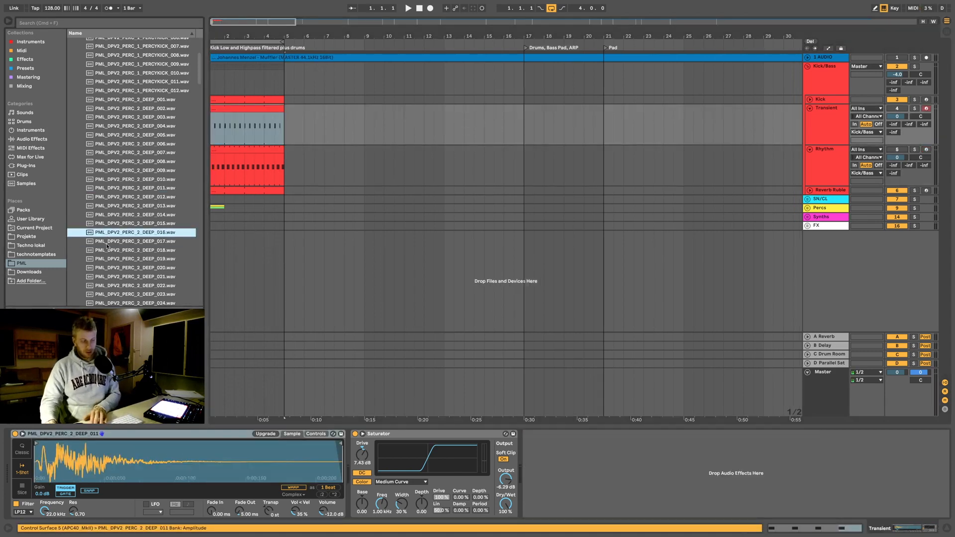
pyautogui.moveTo(108, 244); pyautogui.dragTo(141, 466)
pyautogui.press('space')
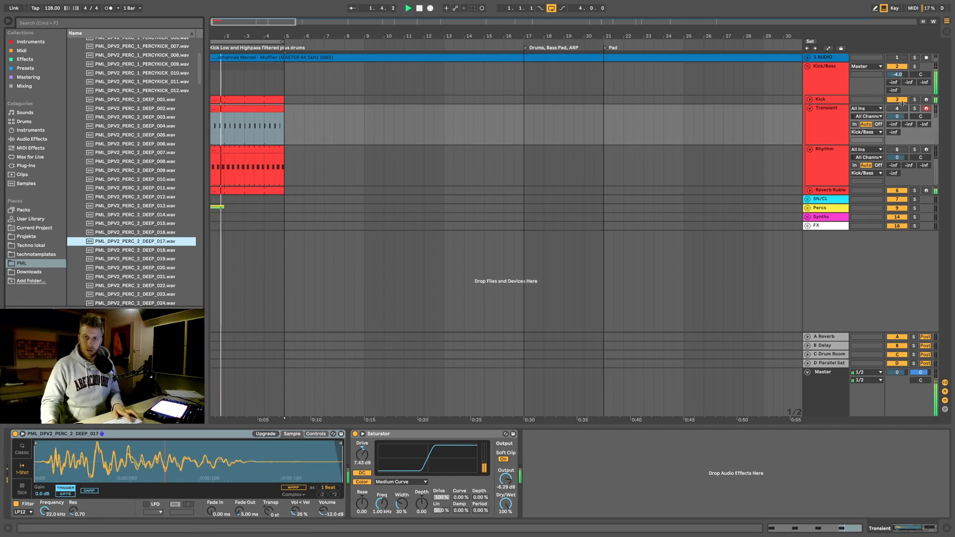
pyautogui.click(827, 99)
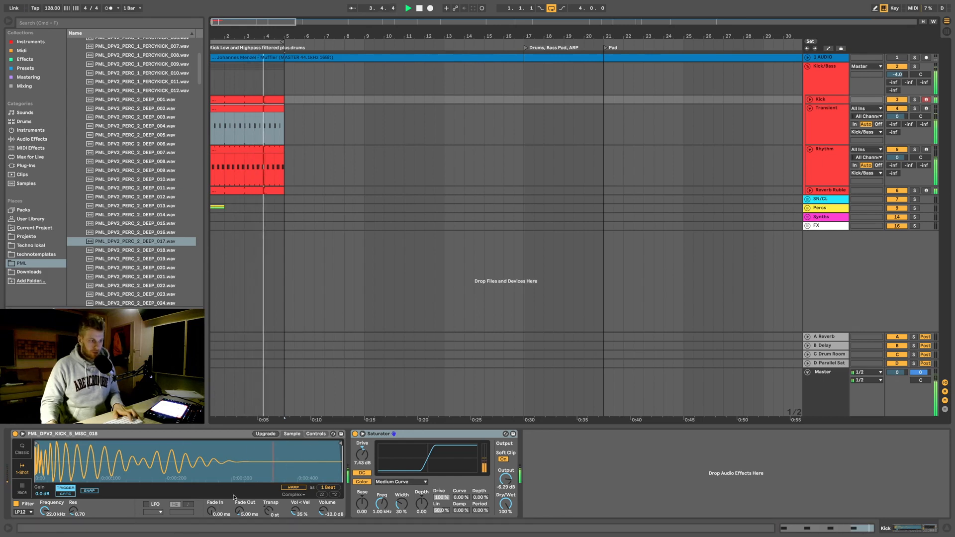
pyautogui.moveTo(38, 456); pyautogui.dragTo(38, 477)
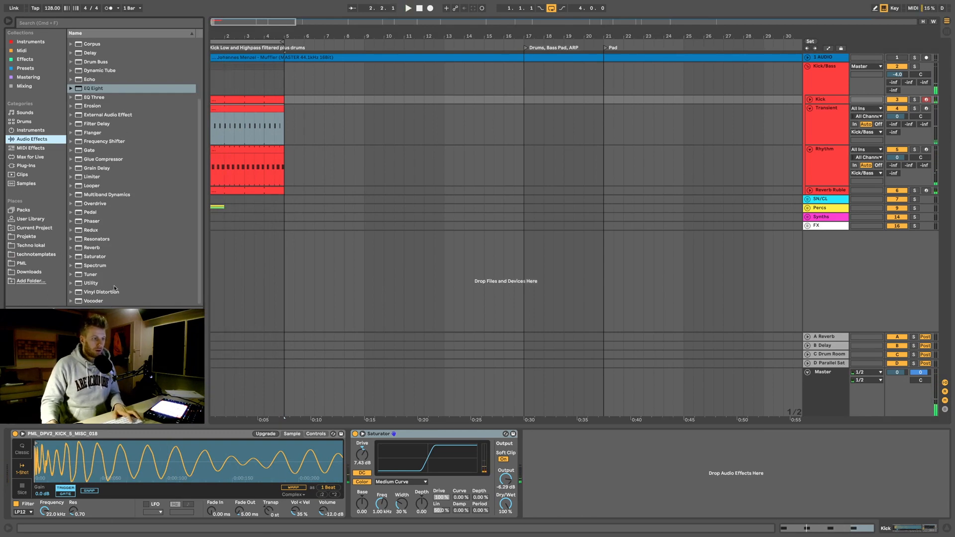
# Step: Add an EQ Eight after the Transient track's Saturator and set its band 1 low cut to about 667 Hz
pyautogui.scroll(3, 103, 209)
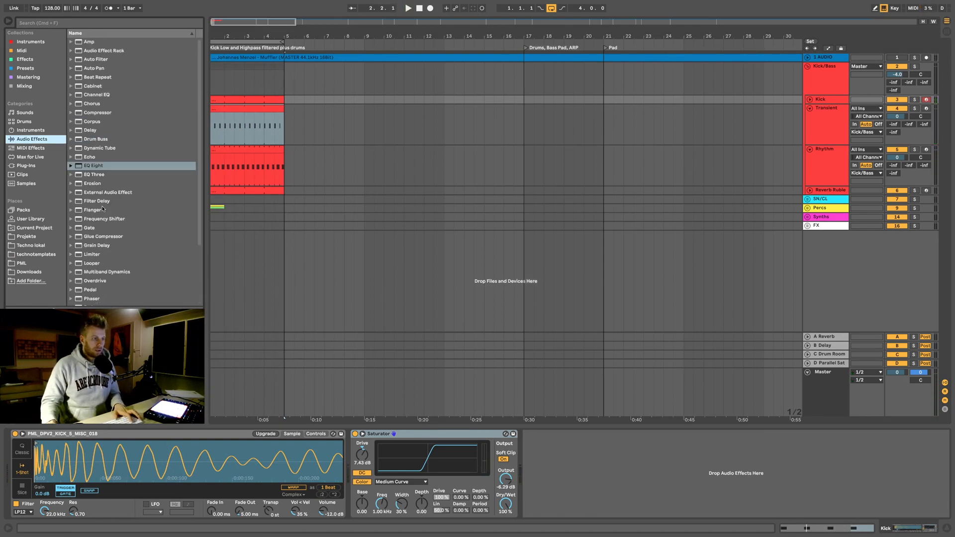
pyautogui.scroll(-1, 103, 153)
pyautogui.moveTo(103, 154); pyautogui.dragTo(547, 426)
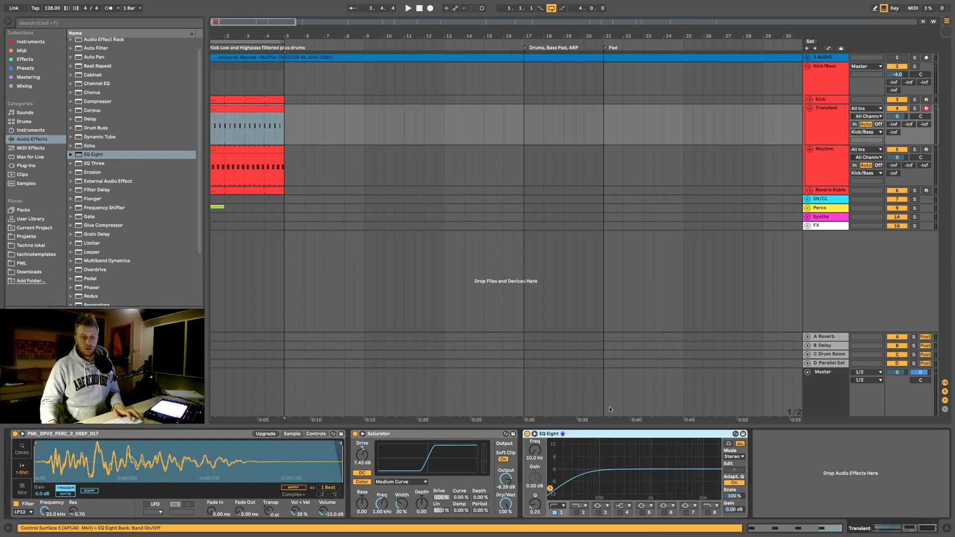
pyautogui.moveTo(550, 488); pyautogui.dragTo(642, 476)
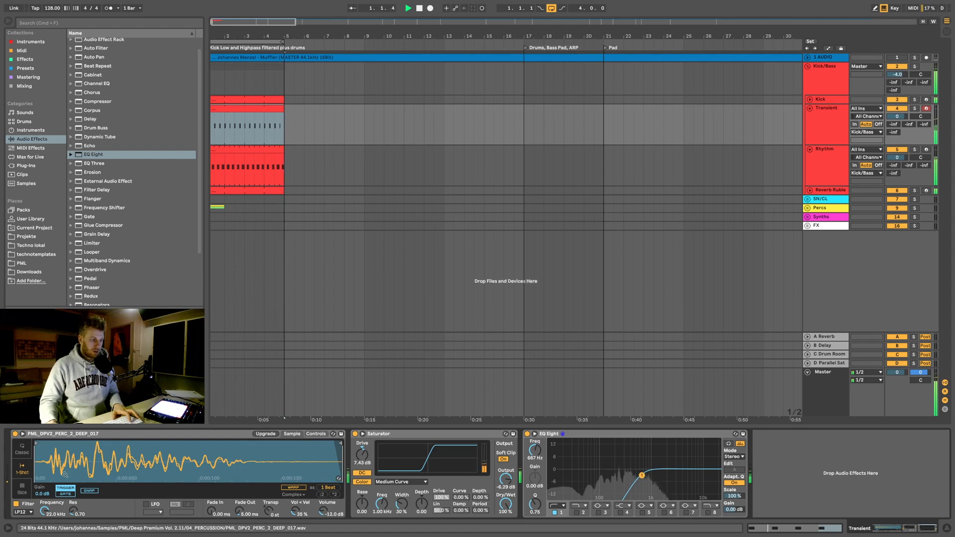
# Step: Move the Transient sample's start point later, past its quiet opening, and transpose the sample to -10 st
pyautogui.moveTo(38, 442)
pyautogui.mouseDown()
pyautogui.moveTo(83, 442)
pyautogui.moveTo(65, 442)
pyautogui.mouseUp()
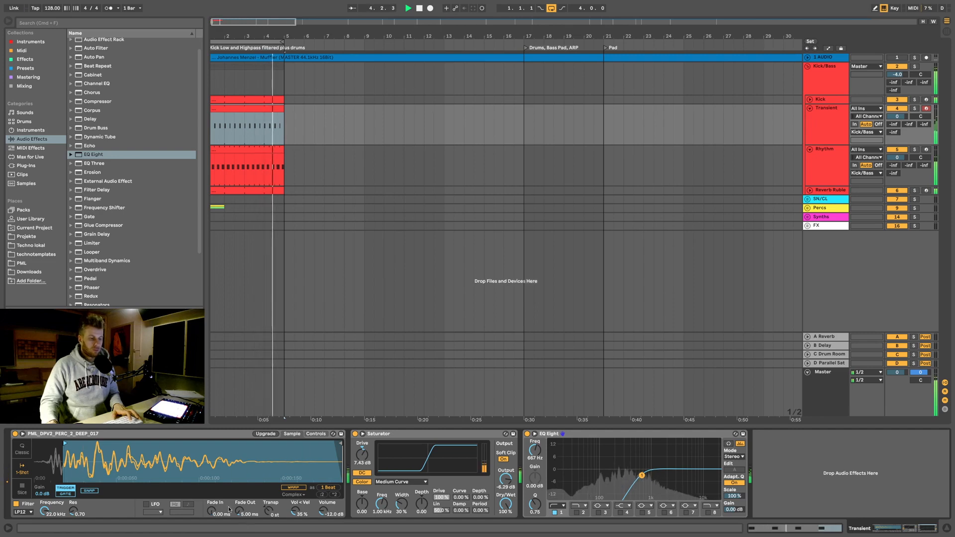
pyautogui.moveTo(269, 511)
pyautogui.mouseDown()
pyautogui.moveTo(269, 503)
pyautogui.moveTo(269, 515)
pyautogui.mouseUp()
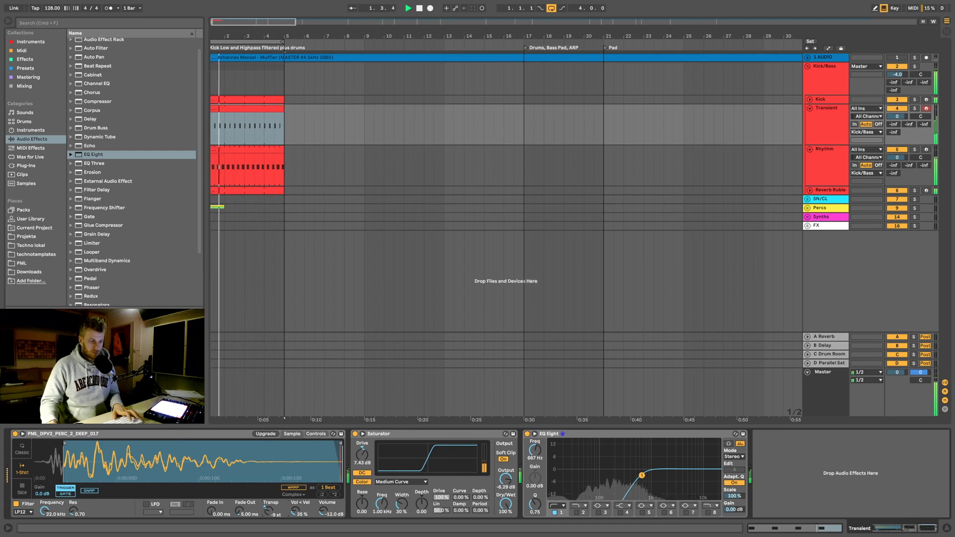
pyautogui.moveTo(269, 513); pyautogui.dragTo(270, 515)
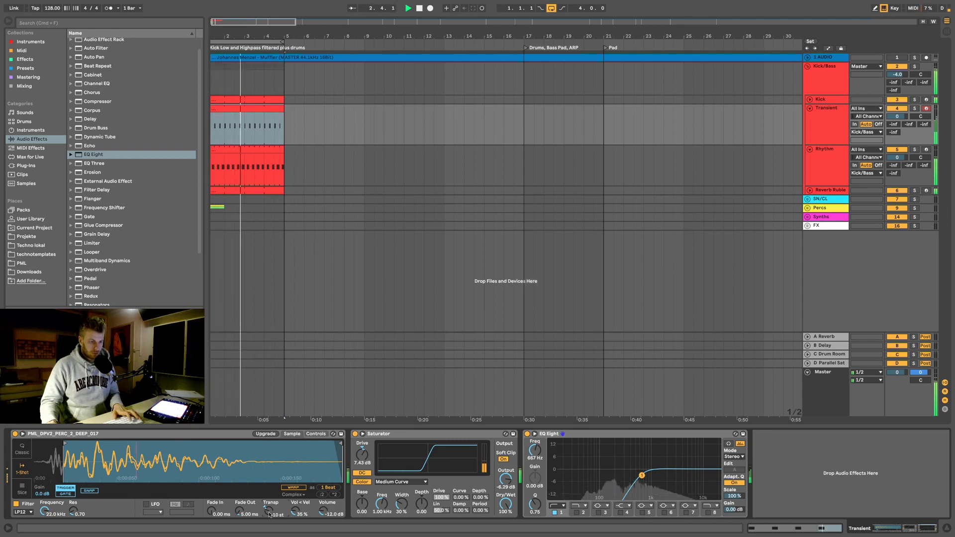
# Step: Lower the Transient EQ Eight's band 1 low cut to about 284 Hz
pyautogui.moveTo(642, 475); pyautogui.dragTo(621, 477)
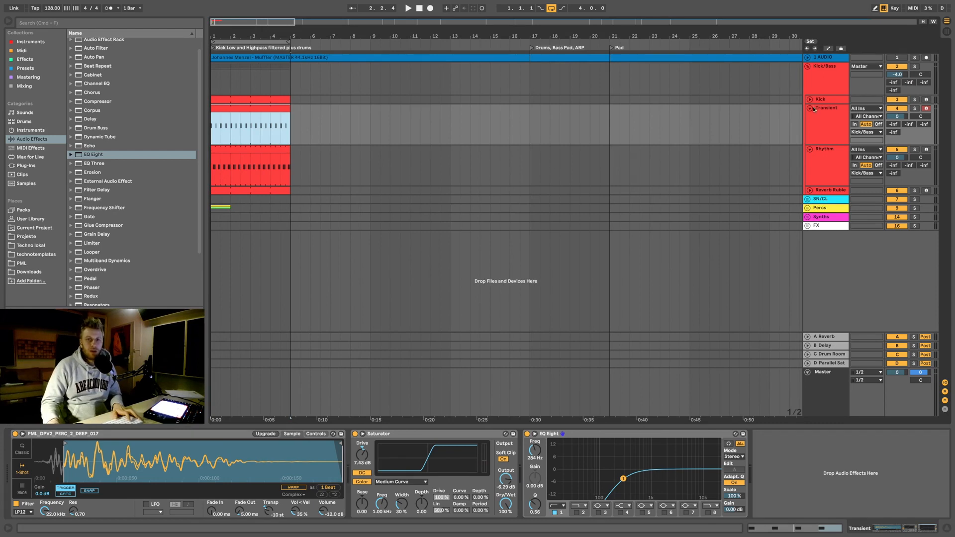
# Step: Play the loop with all Kick/Bass layers active to judge the Transient track in the mix
pyautogui.click(833, 113)
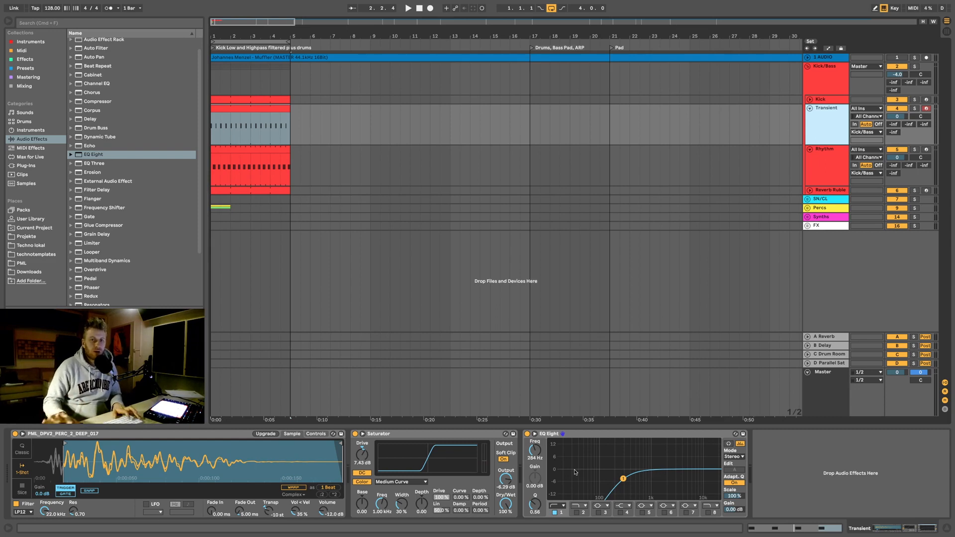
pyautogui.press('space')
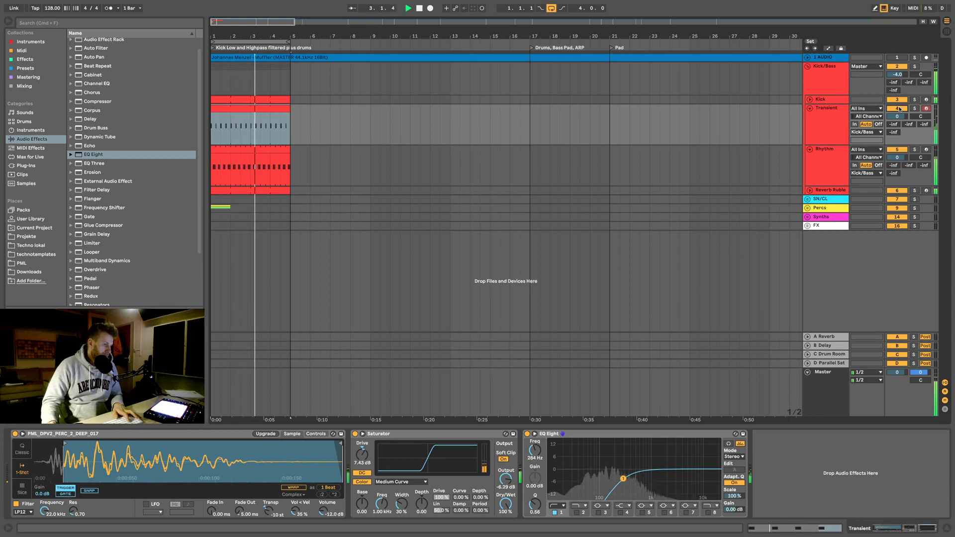
pyautogui.press('space')
pyautogui.click(826, 131)
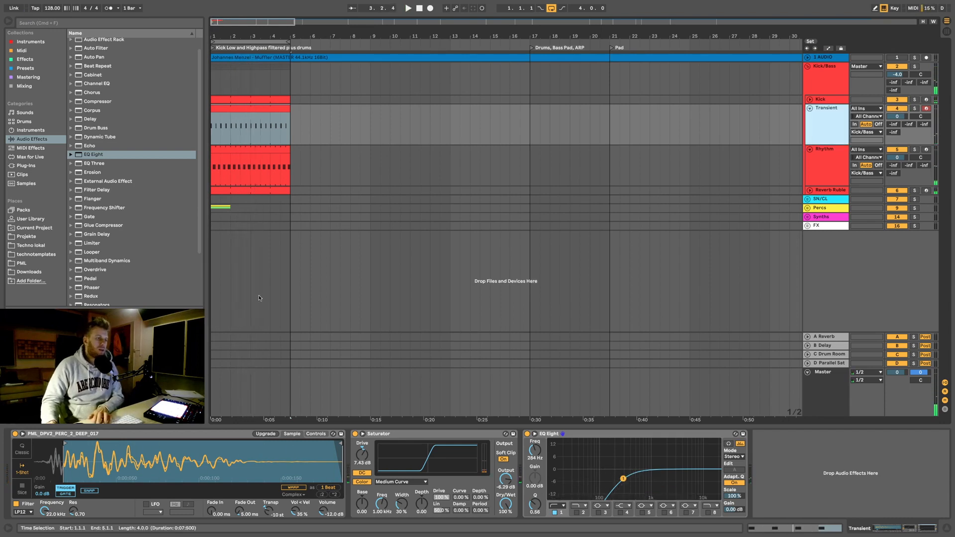
# Step: Audition the deep percussion samples in the PML library and replace the Transient track's sample with PML_DPV2_PERC_2_DEEP_024.wav
pyautogui.click(21, 264)
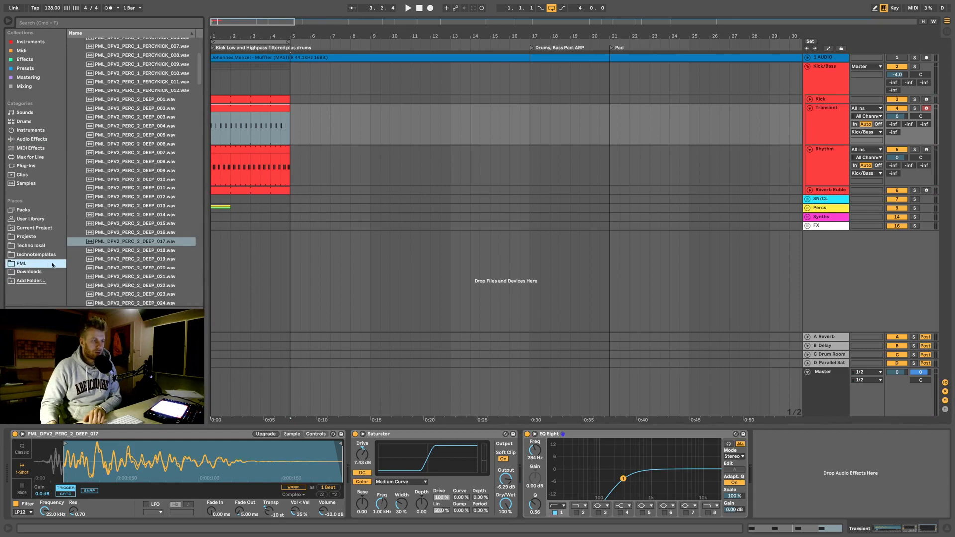
pyautogui.click(106, 279)
pyautogui.scroll(-4, 96, 263)
pyautogui.press('Down')
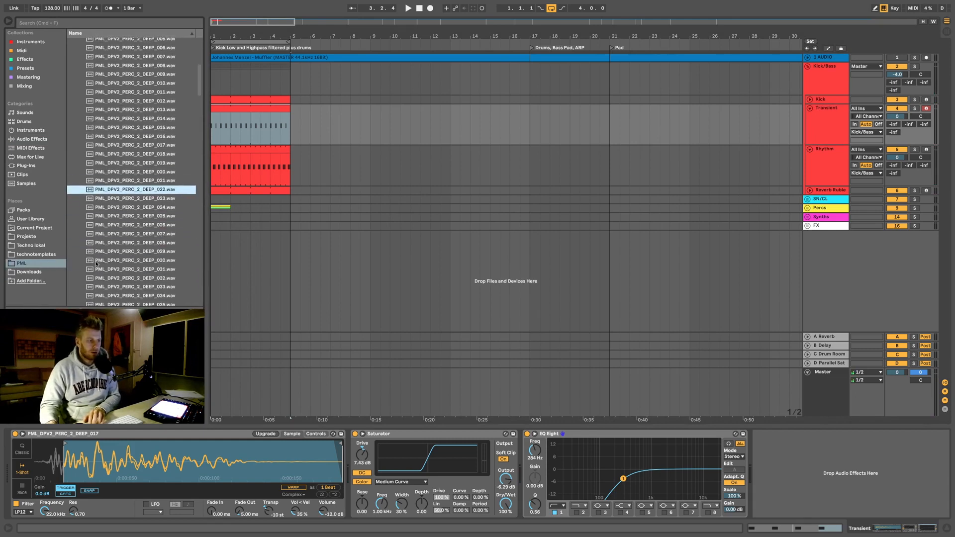
pyautogui.press('Down')
pyautogui.press('Down')
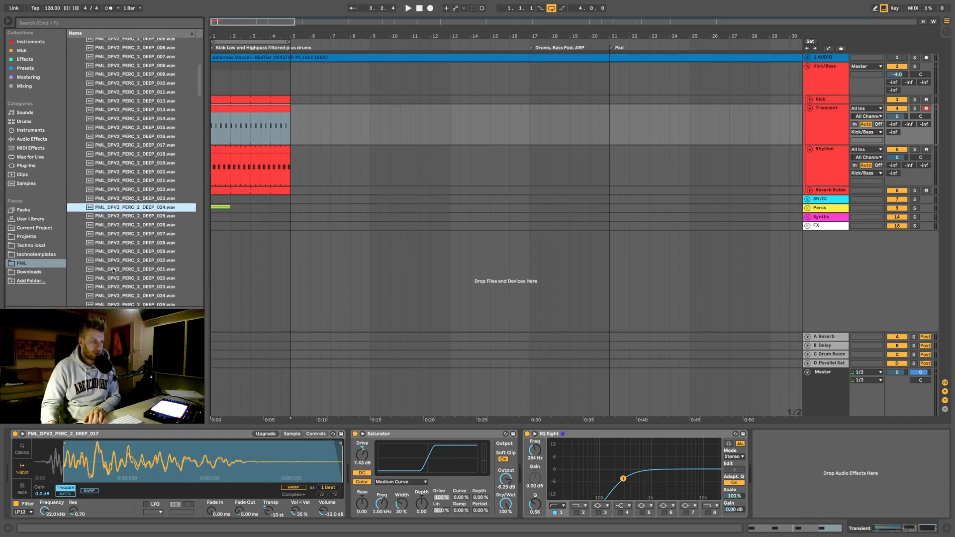
pyautogui.press('Down')
pyautogui.press('Down')
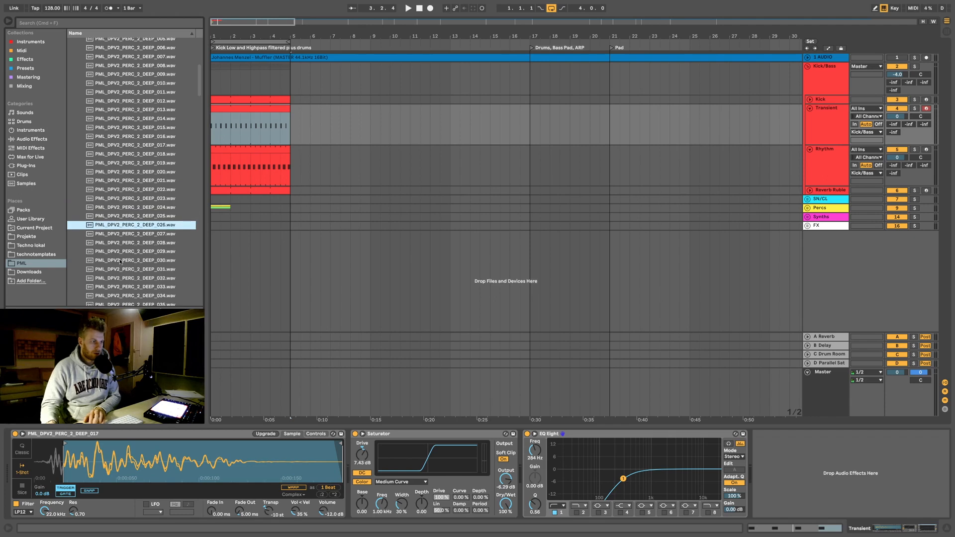
pyautogui.press('Up')
pyautogui.press('Up')
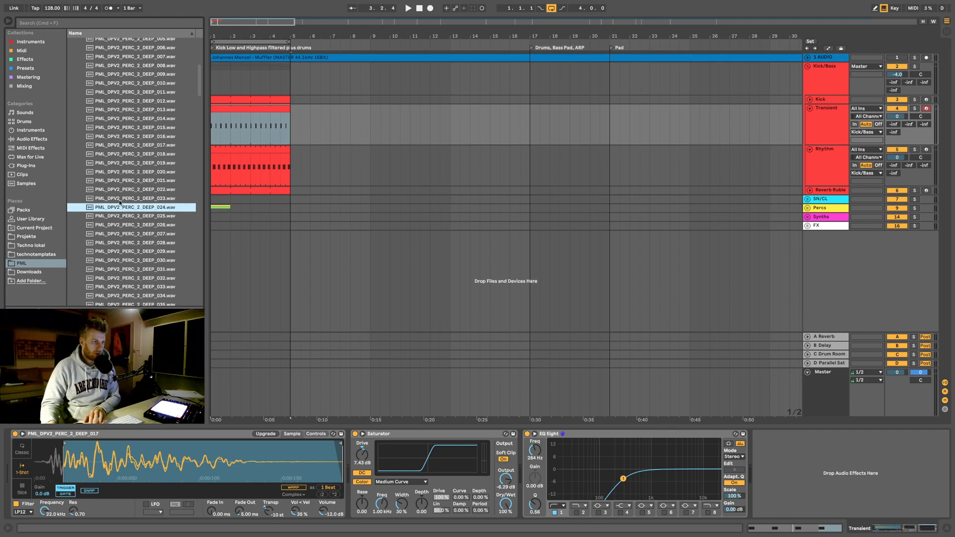
pyautogui.moveTo(119, 207); pyautogui.dragTo(81, 473)
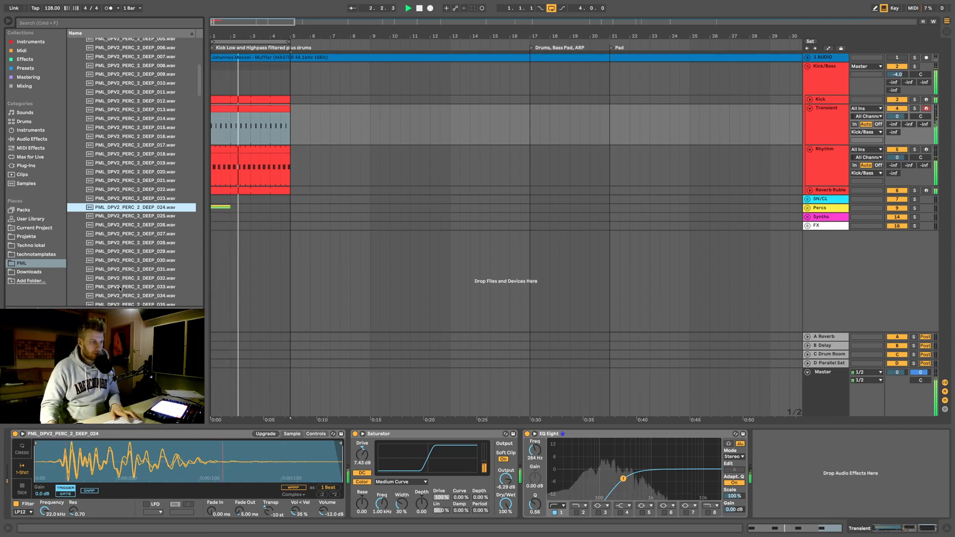
# Step: Reset the Transient sample's transposition to 0 st and move its start point later, past the quiet opening
pyautogui.doubleClick(271, 510)
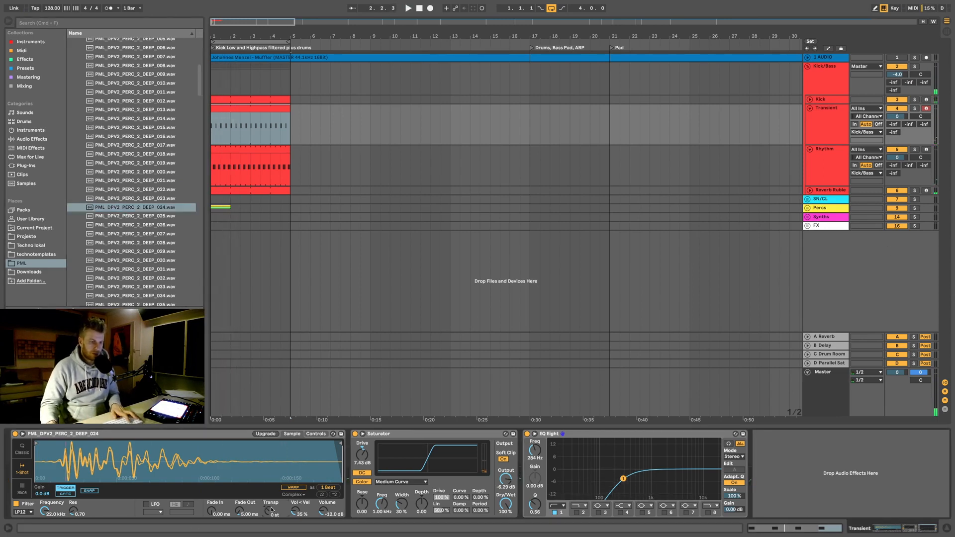
pyautogui.press('space')
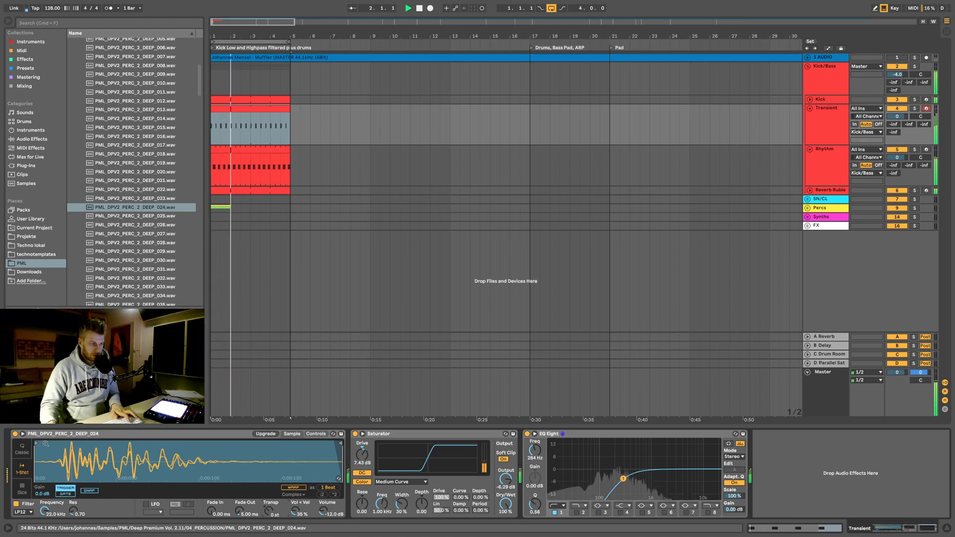
pyautogui.moveTo(35, 443); pyautogui.dragTo(62, 443)
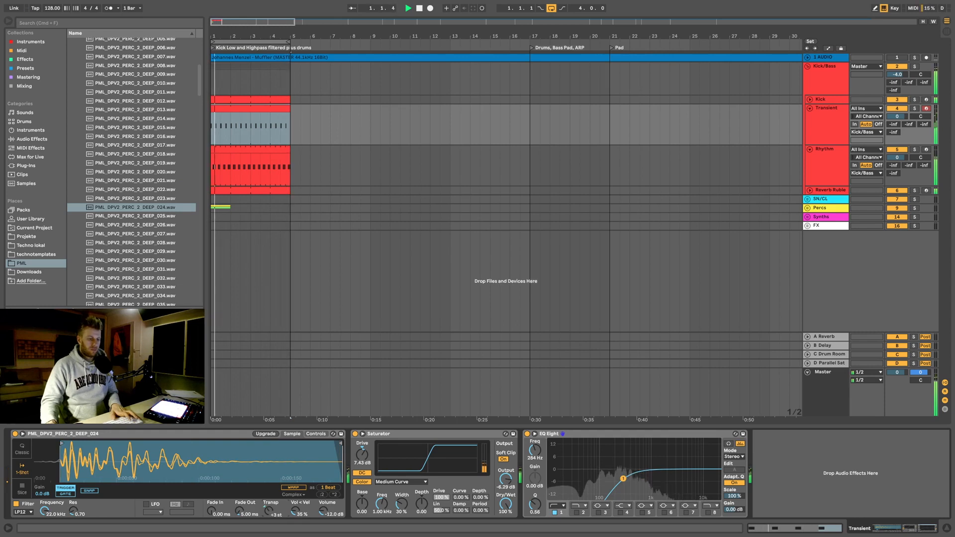
# Step: Try other transpositions of the Transient sample during playback and lower its EQ Eight band 1 low cut to about 88 Hz
pyautogui.moveTo(268, 513); pyautogui.dragTo(268, 520)
pyautogui.moveTo(624, 478); pyautogui.dragTo(597, 479)
pyautogui.moveTo(269, 512); pyautogui.dragTo(269, 500)
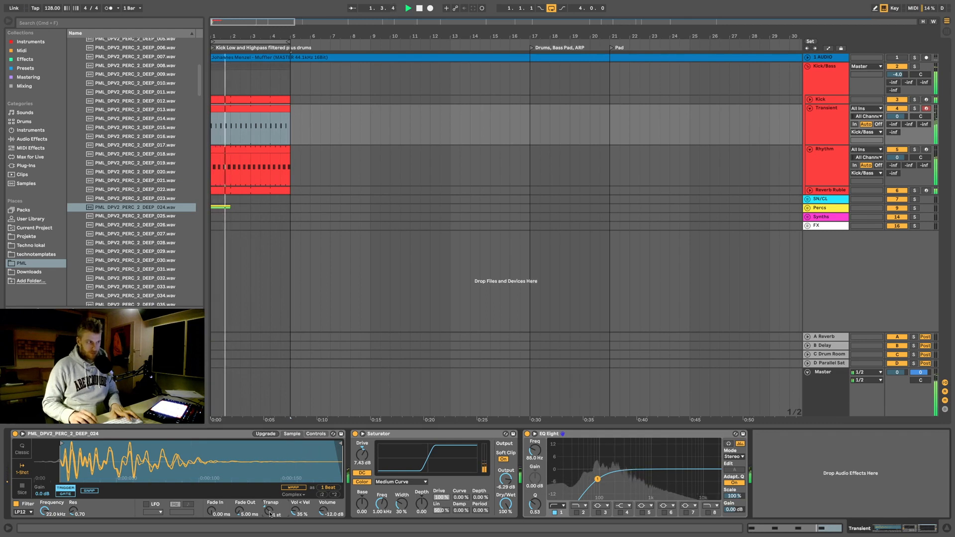
pyautogui.press('space')
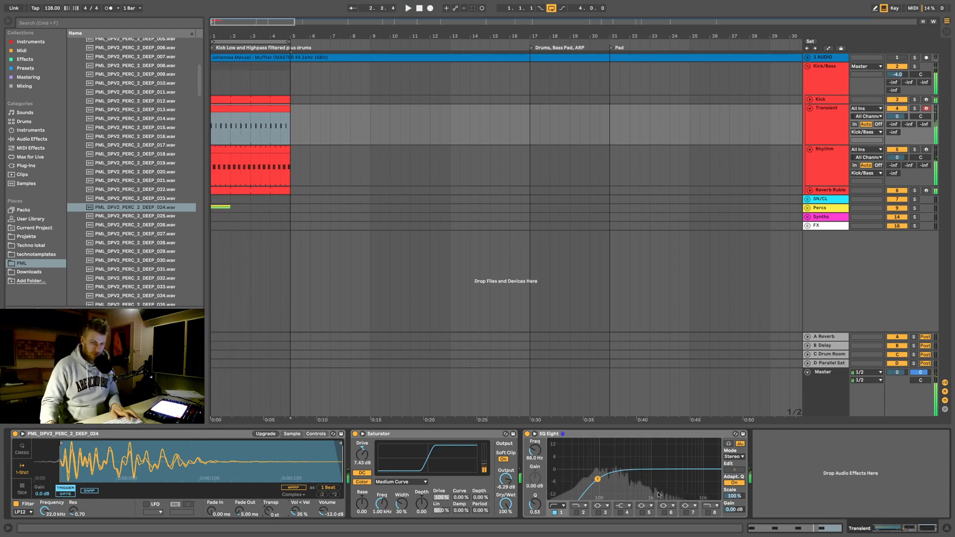
# Step: Raise the Transient EQ Eight's band 1 low cut to about 246 Hz and play the loop to judge the layer
pyautogui.press('space')
pyautogui.moveTo(597, 479); pyautogui.dragTo(620, 480)
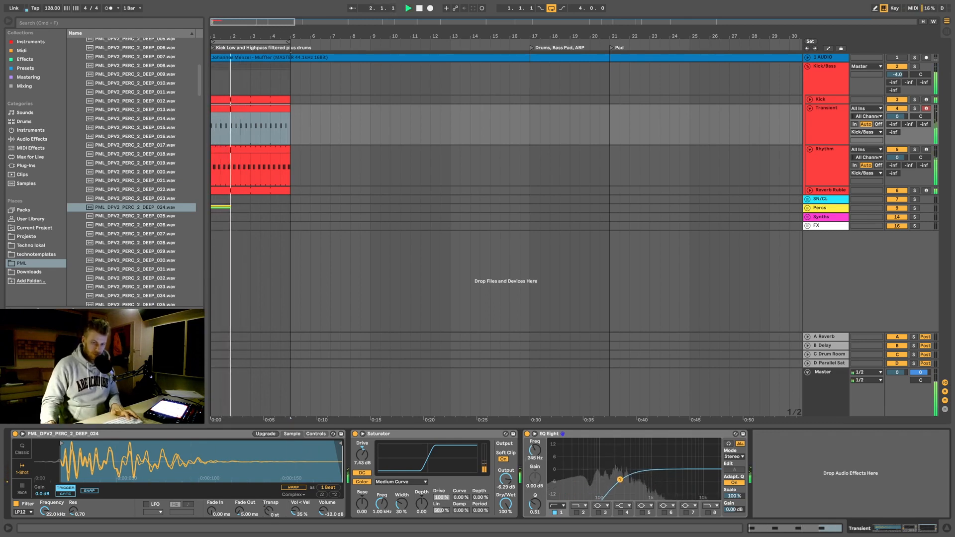
pyautogui.press('space')
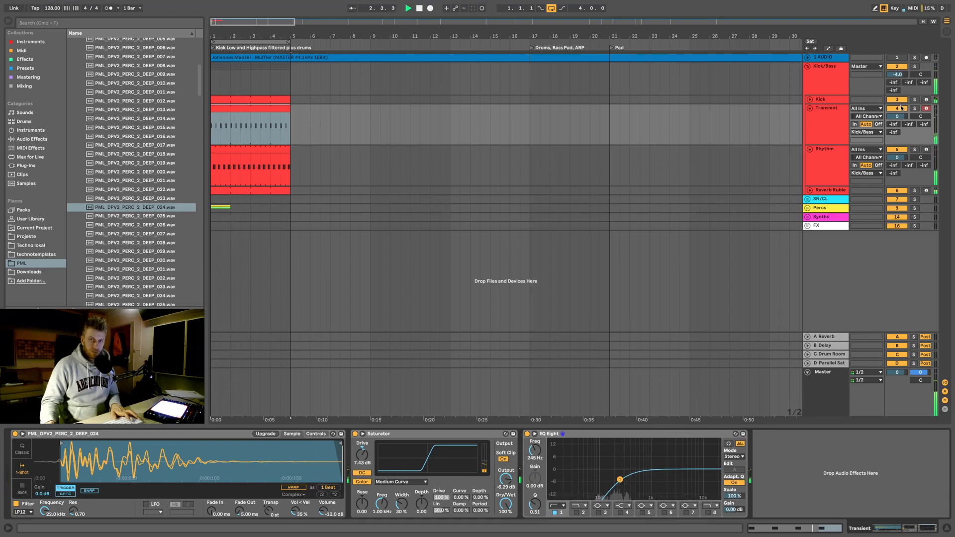
pyautogui.press('space')
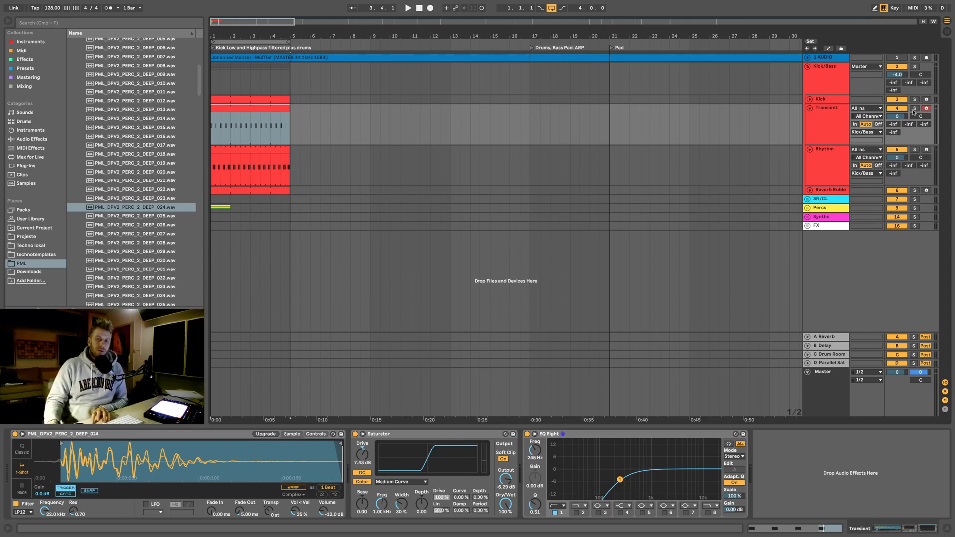
pyautogui.press('space')
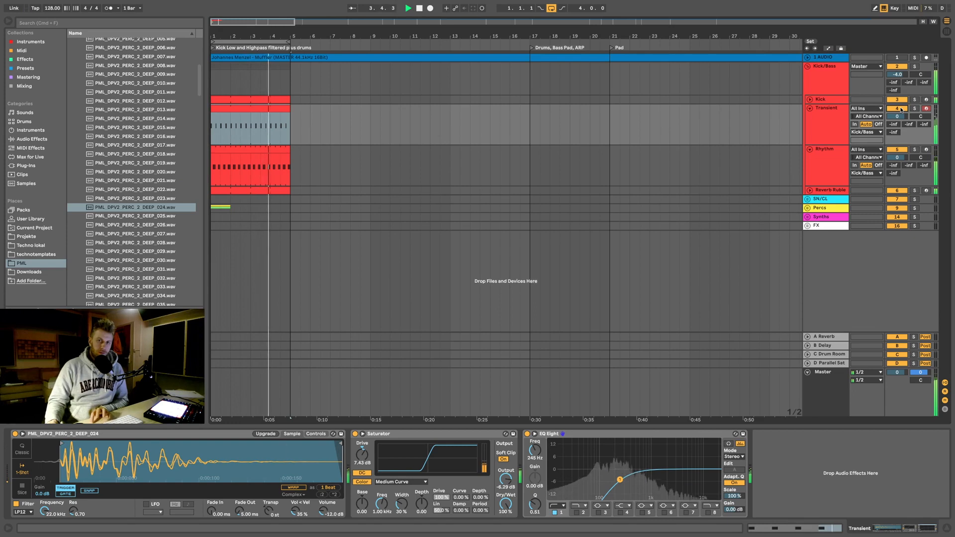
pyautogui.press('space')
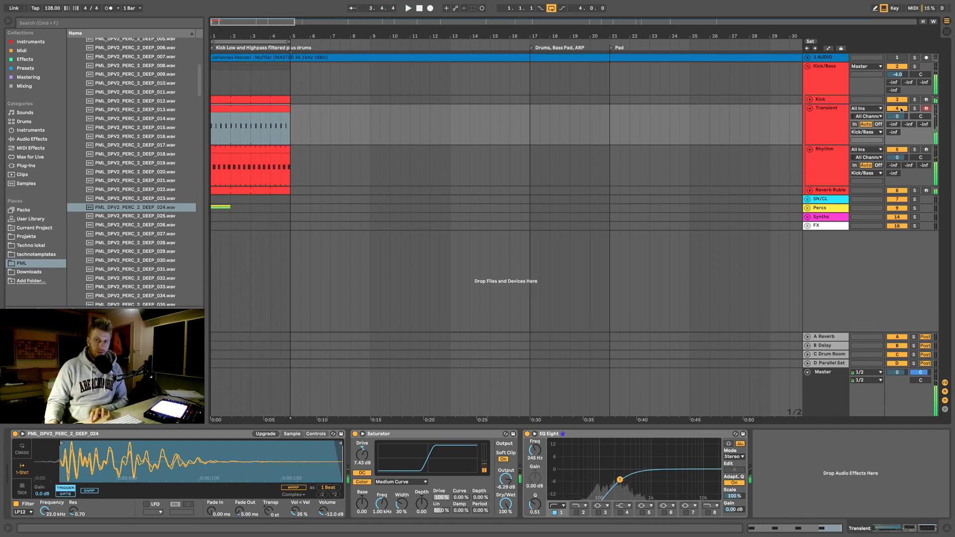
# Step: Add an Overdrive audio effect after the Saturator on the Kick track
pyautogui.click(820, 100)
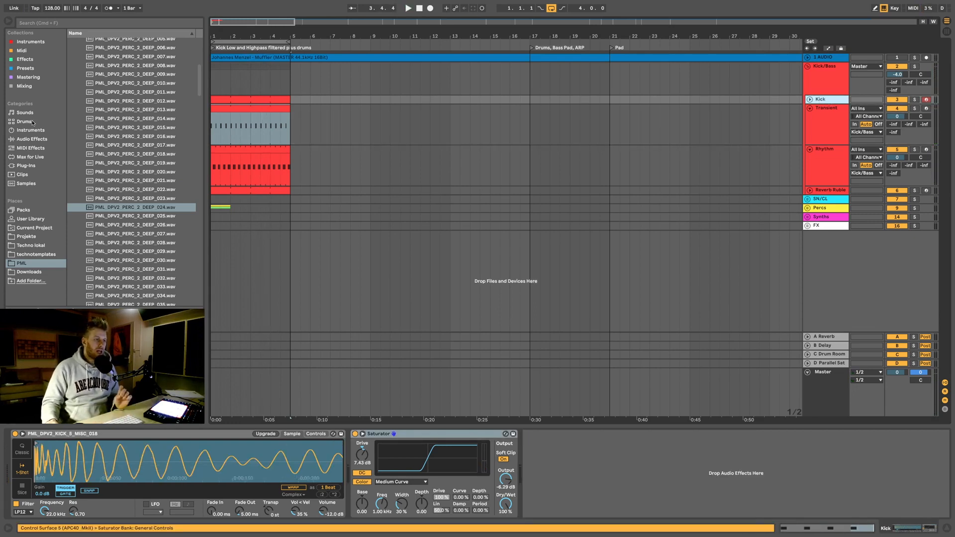
pyautogui.scroll(8, 82, 52)
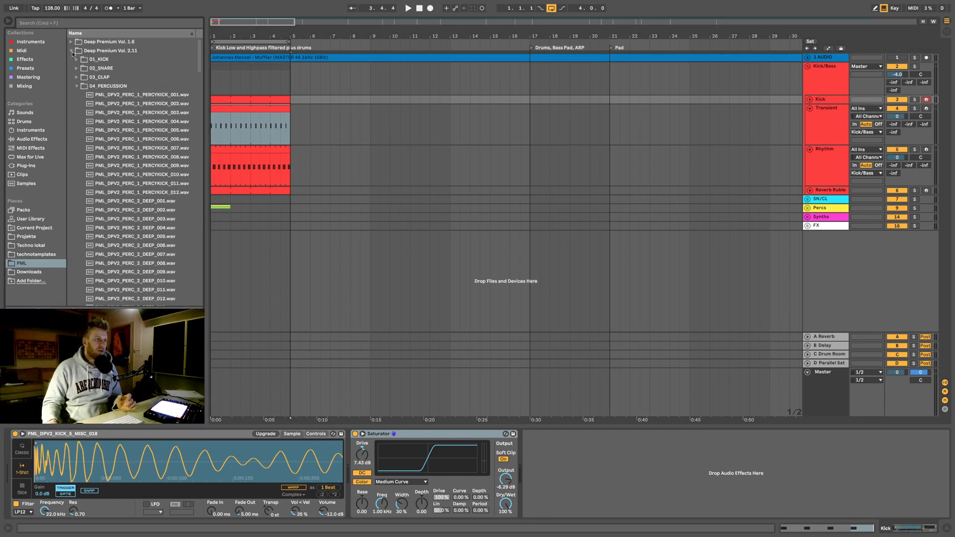
pyautogui.click(72, 51)
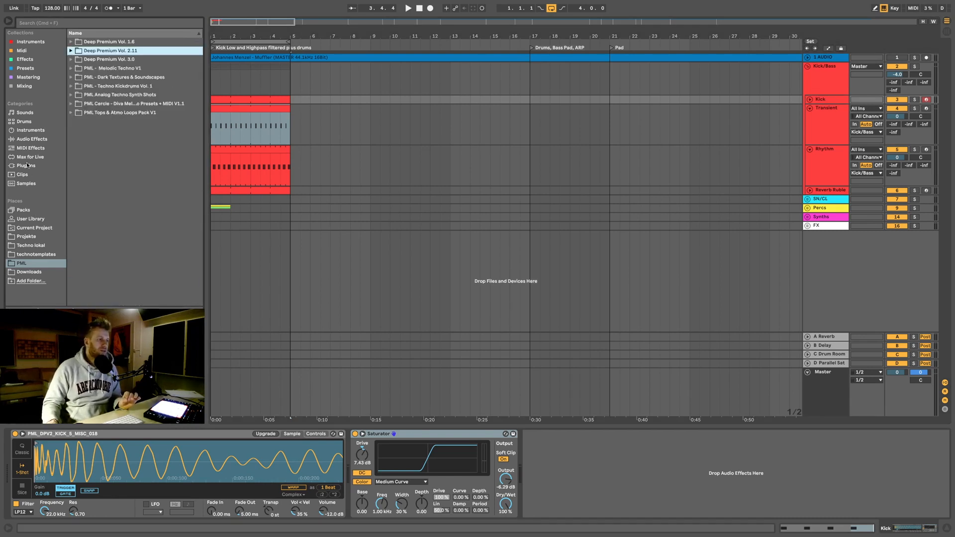
pyautogui.click(31, 140)
pyautogui.scroll(-3, 149, 244)
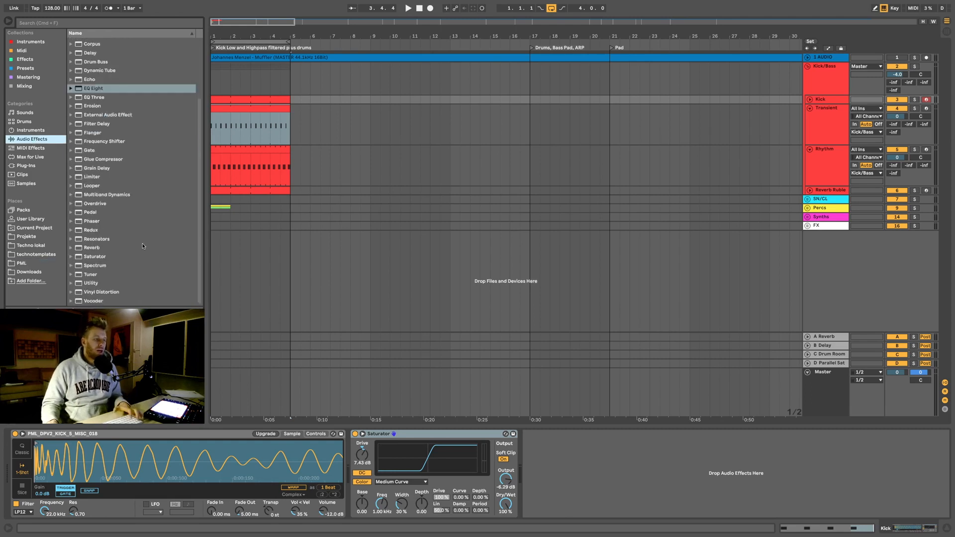
pyautogui.click(94, 204)
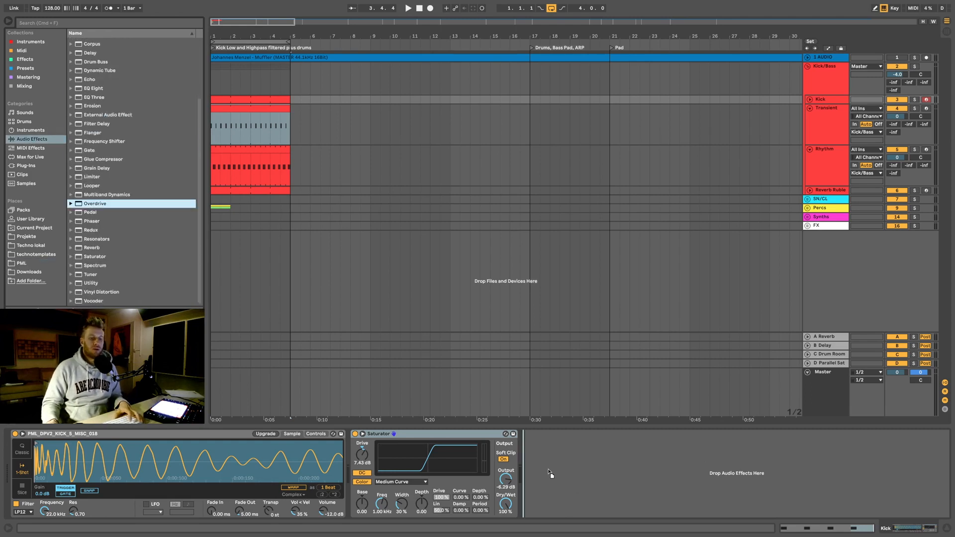
pyautogui.moveTo(547, 470); pyautogui.dragTo(535, 456)
# Step: Solo the Kick track during playback and set its Overdrive to 423 Hz, bandwidth 4.04, Drive 38%, Tone 48%, Dynamics 65% and Dry/Wet 0%
pyautogui.press('space')
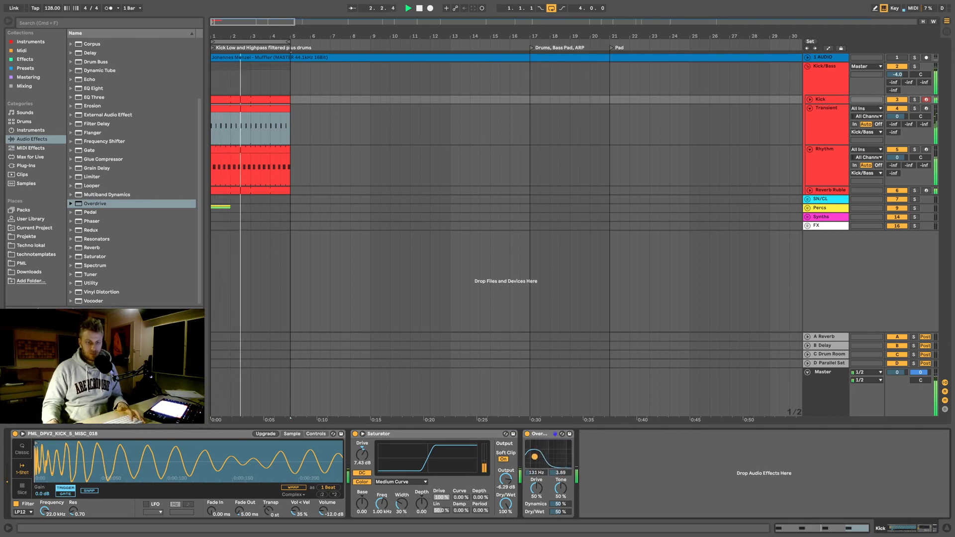
pyautogui.click(914, 100)
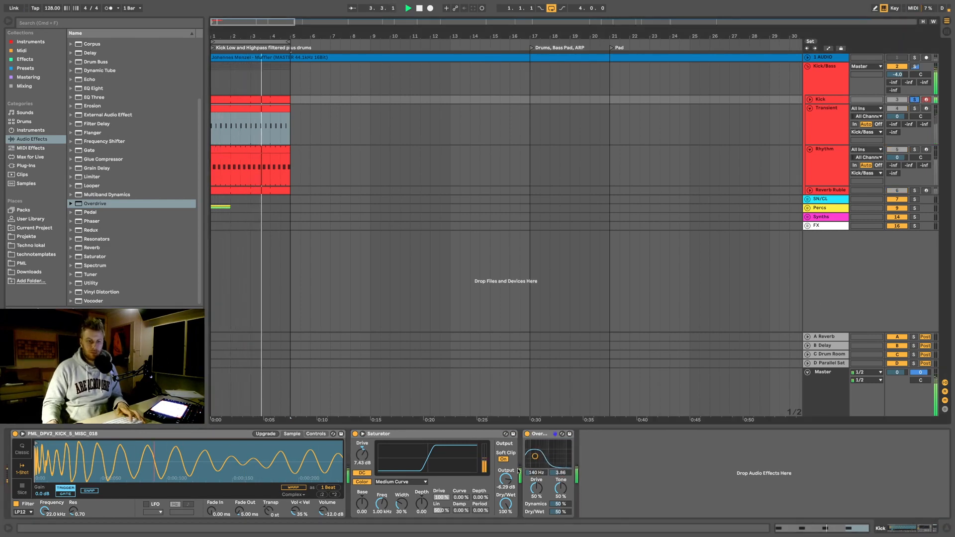
pyautogui.moveTo(541, 451); pyautogui.dragTo(543, 455)
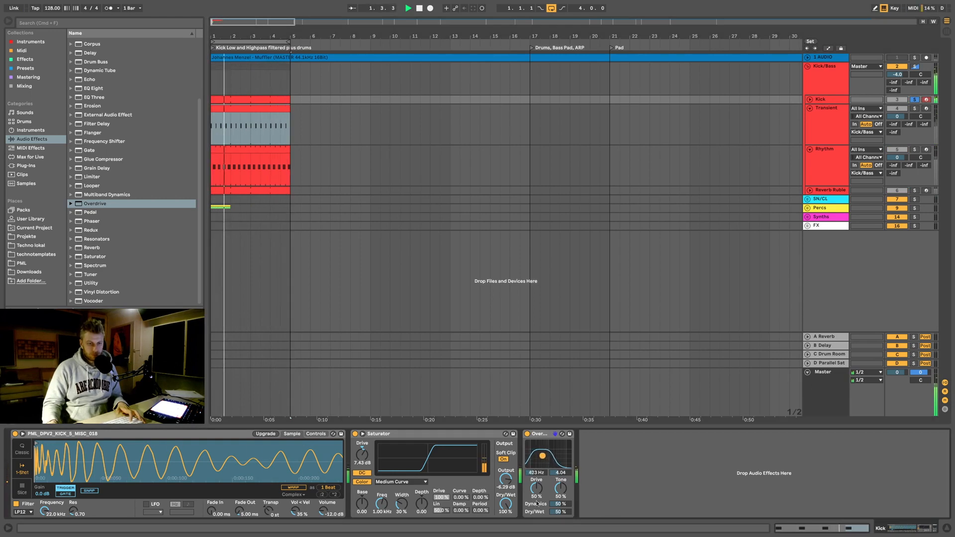
pyautogui.moveTo(536, 488); pyautogui.dragTo(561, 532)
pyautogui.press('space')
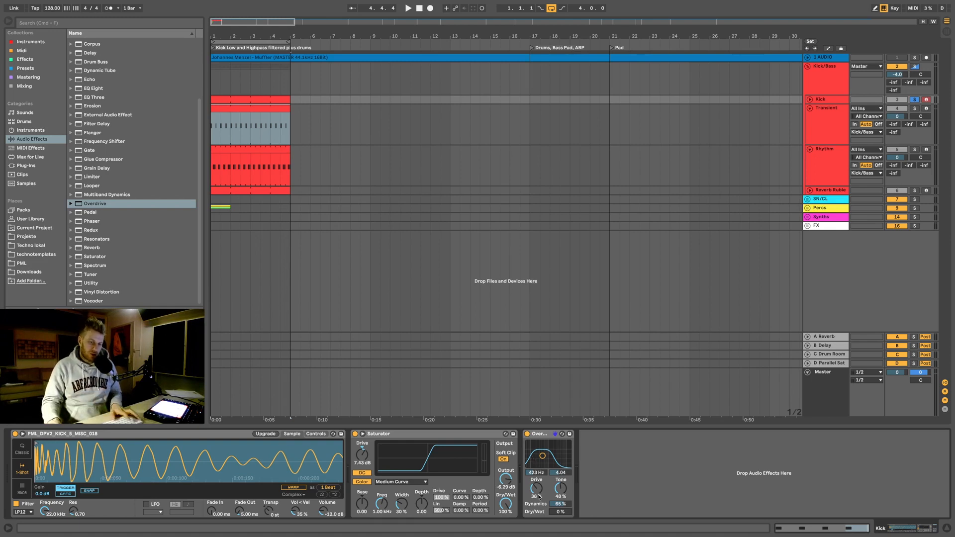
# Step: Raise the Kick Overdrive's Drive to 53% and its Dry/Wet to 48% while the loop plays
pyautogui.press('space')
pyautogui.moveTo(539, 496); pyautogui.dragTo(538, 482)
pyautogui.press('space')
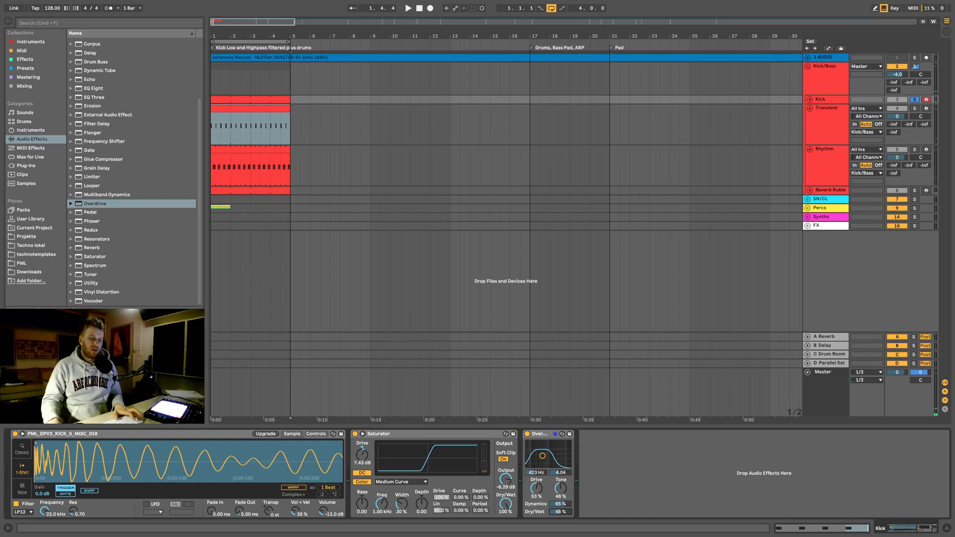
# Step: Set the Kick Overdrive's Dry/Wet to 59% and sweep its filter to about 685 Hz with a bandwidth of 2.98
pyautogui.press('space')
pyautogui.moveTo(560, 457)
pyautogui.mouseDown()
pyautogui.moveTo(539, 445)
pyautogui.moveTo(545, 459)
pyautogui.mouseUp()
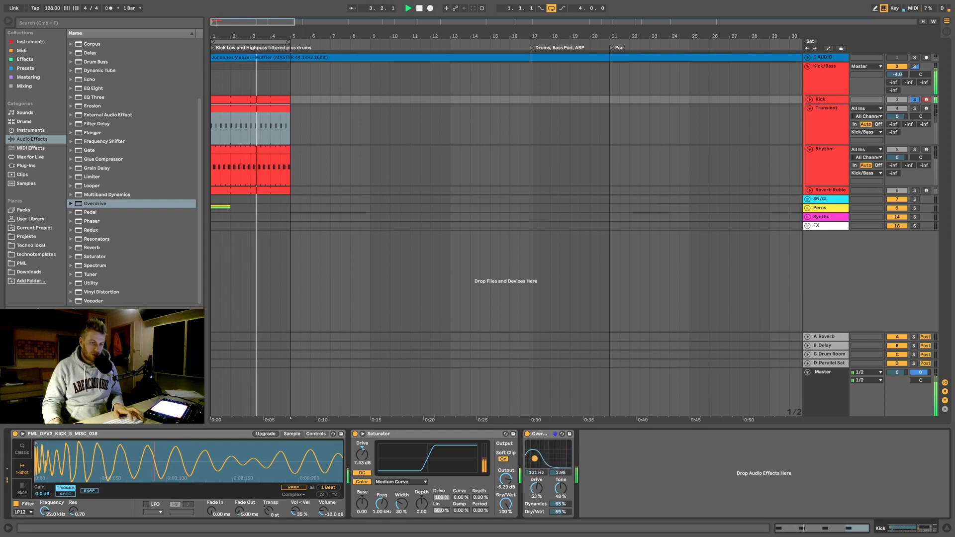
pyautogui.press('space')
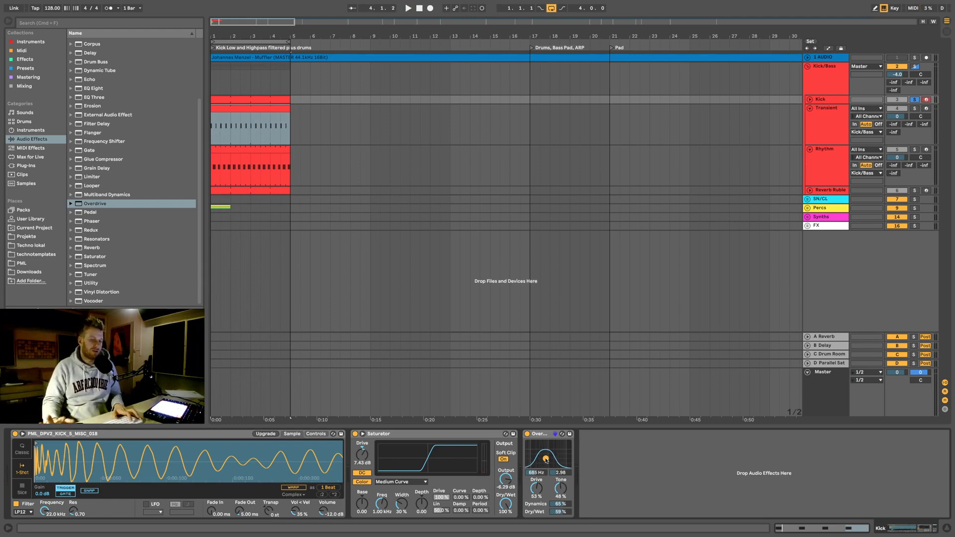
# Step: Sweep the Kick Overdrive's filter during playback and settle it at about 485 Hz with a bandwidth of 2.98
pyautogui.press('space')
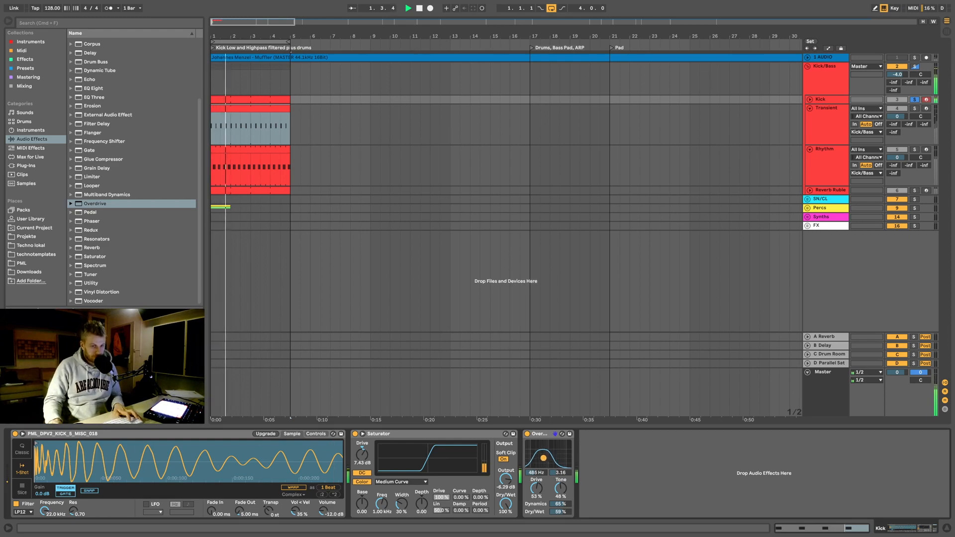
pyautogui.moveTo(545, 459); pyautogui.dragTo(542, 458)
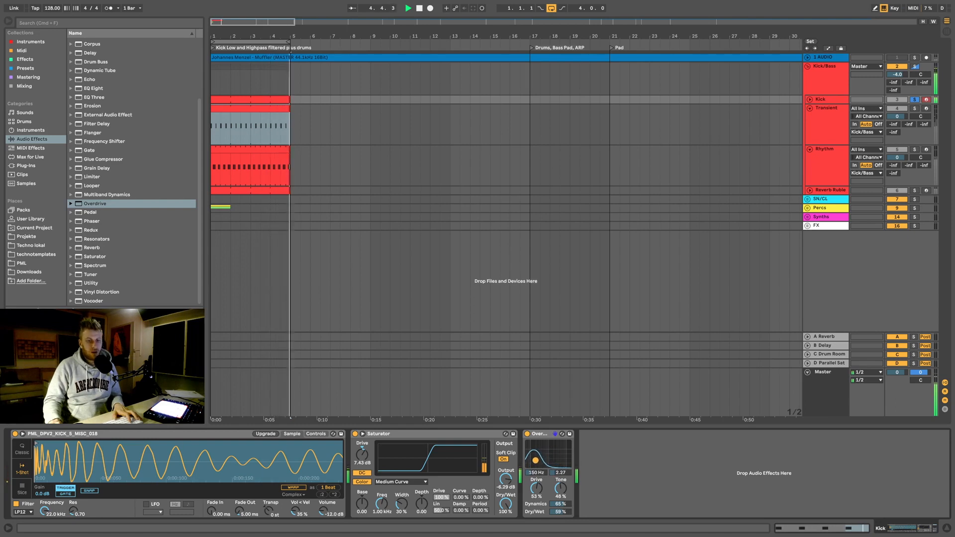
pyautogui.press('space')
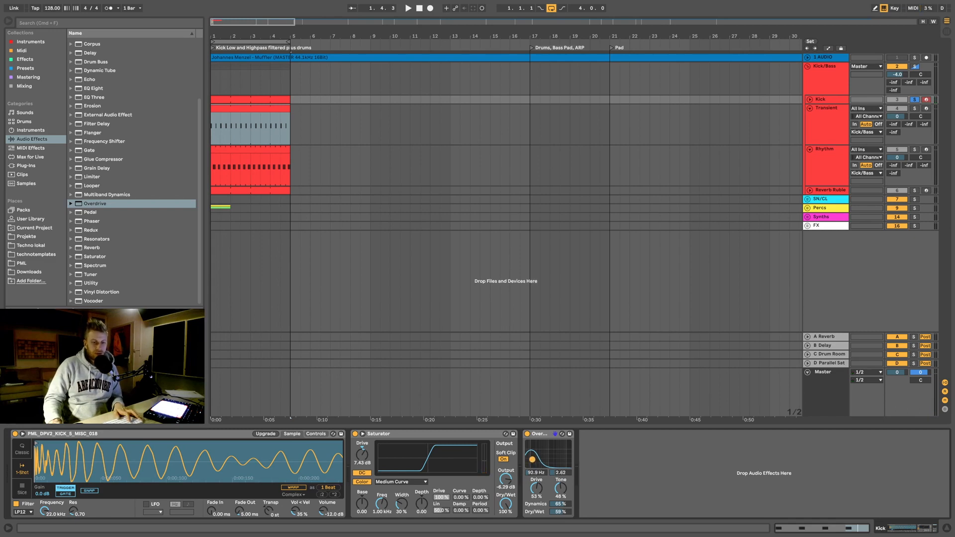
pyautogui.press('space')
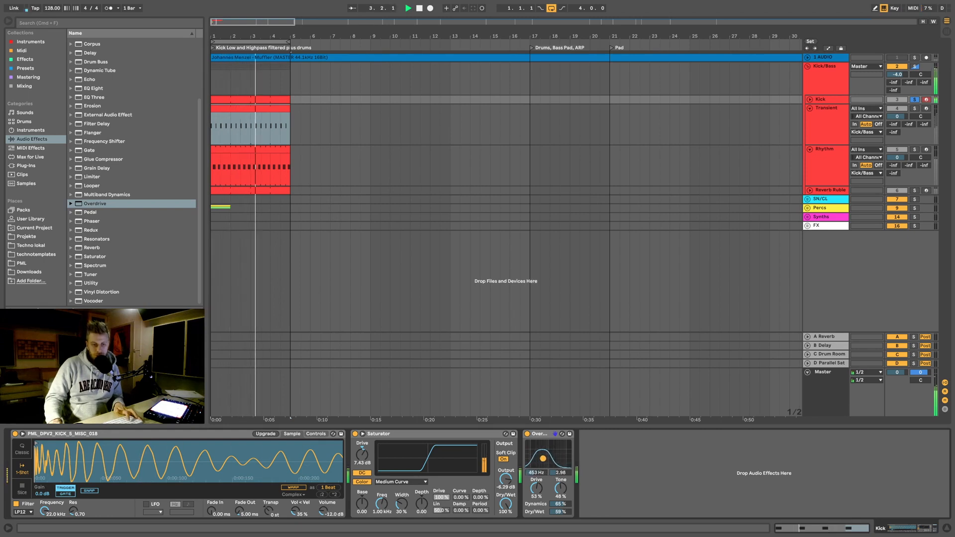
pyautogui.press('space')
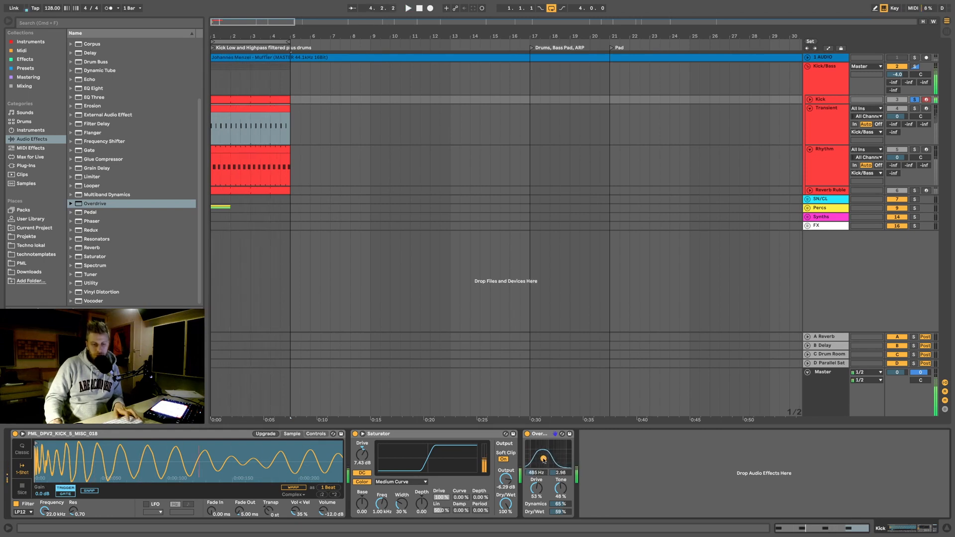
pyautogui.press('space')
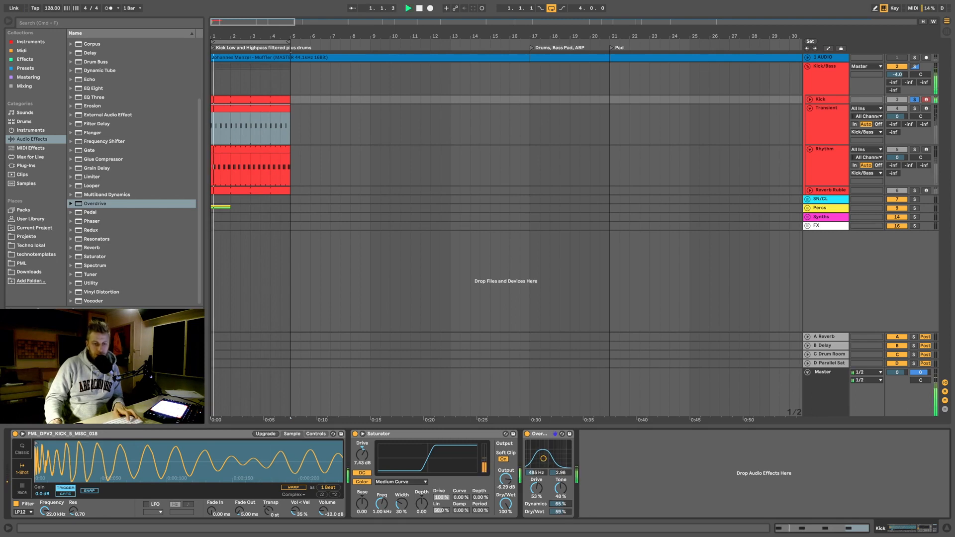
# Step: Lower the Kick Overdrive's Dynamics to 52% and Dry/Wet to 16%, and unsolo the Kick track to play all layers
pyautogui.moveTo(561, 503); pyautogui.dragTo(568, 512)
pyautogui.press('space')
pyautogui.press('space')
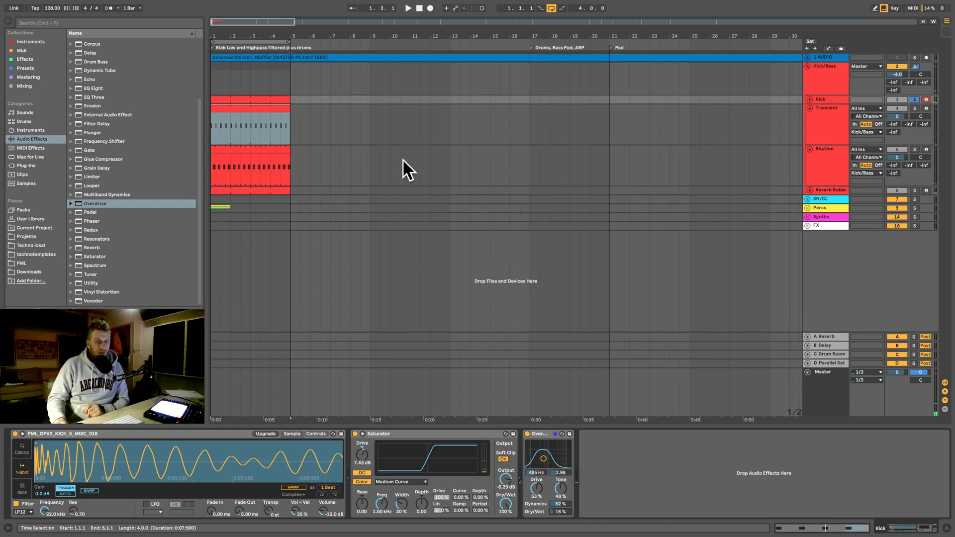
pyautogui.click(915, 99)
pyautogui.press('space')
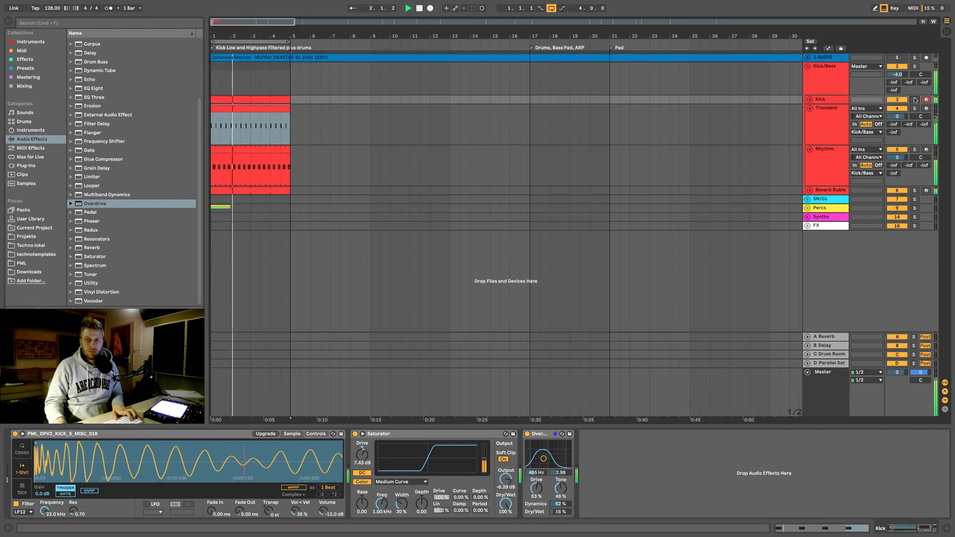
# Step: Switch to the Session View and widen the Kick, Transient, Rhythm and Reverb Ruble tracks together
pyautogui.press('Tab')
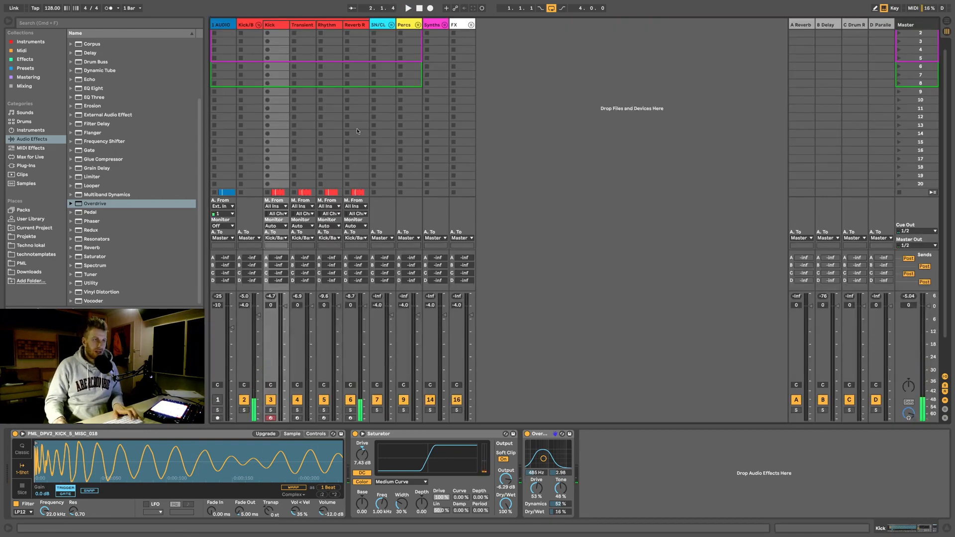
pyautogui.click(277, 25)
pyautogui.click(360, 26)
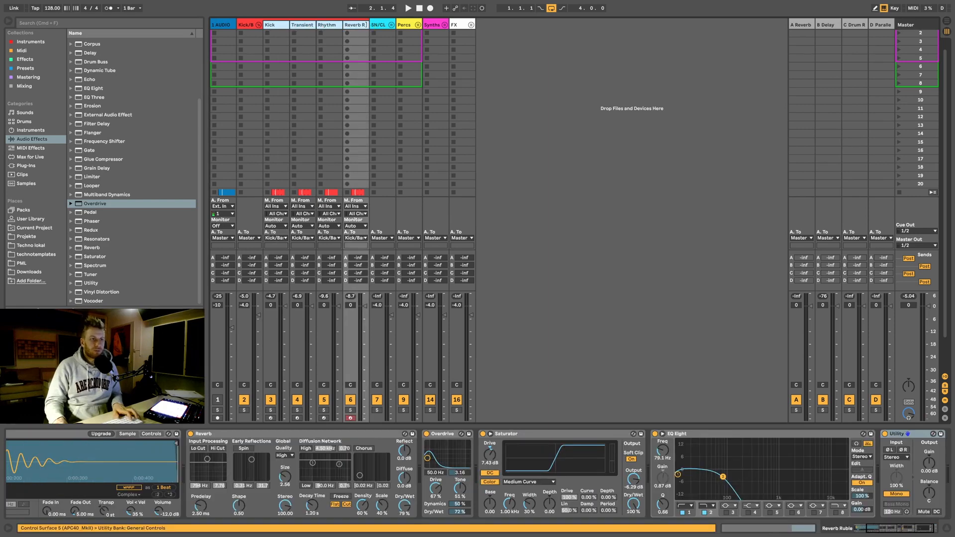
pyautogui.moveTo(368, 25); pyautogui.dragTo(430, 31)
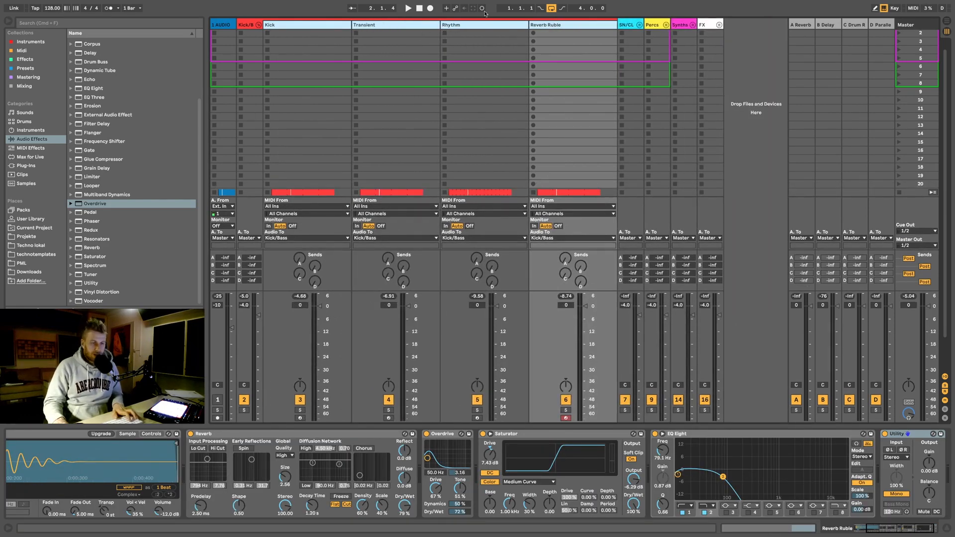
pyautogui.click(318, 26)
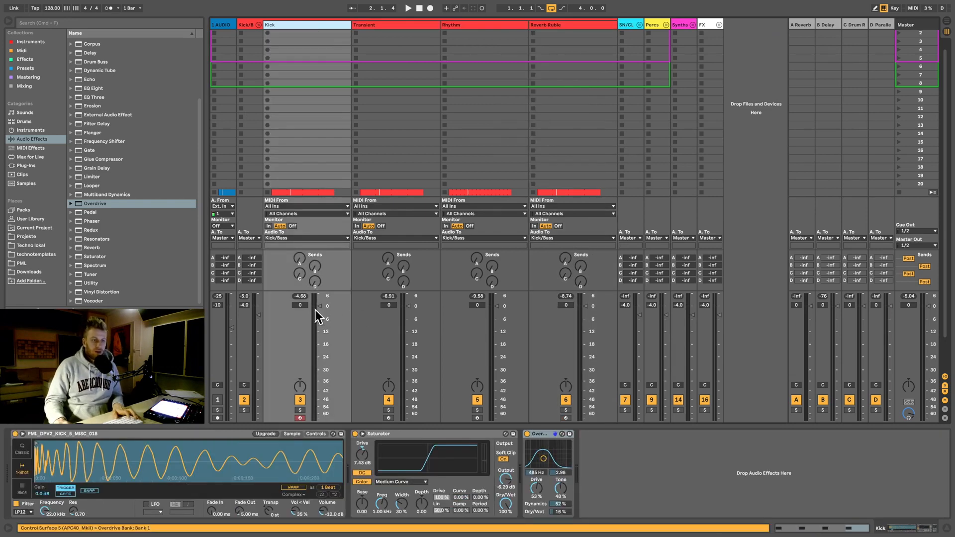
# Step: Pull the Transient volume down to -69.0 dB and the Rhythm and Reverb Ruble volumes to -inf, leaving only the Kick
pyautogui.moveTo(408, 307); pyautogui.dragTo(405, 419)
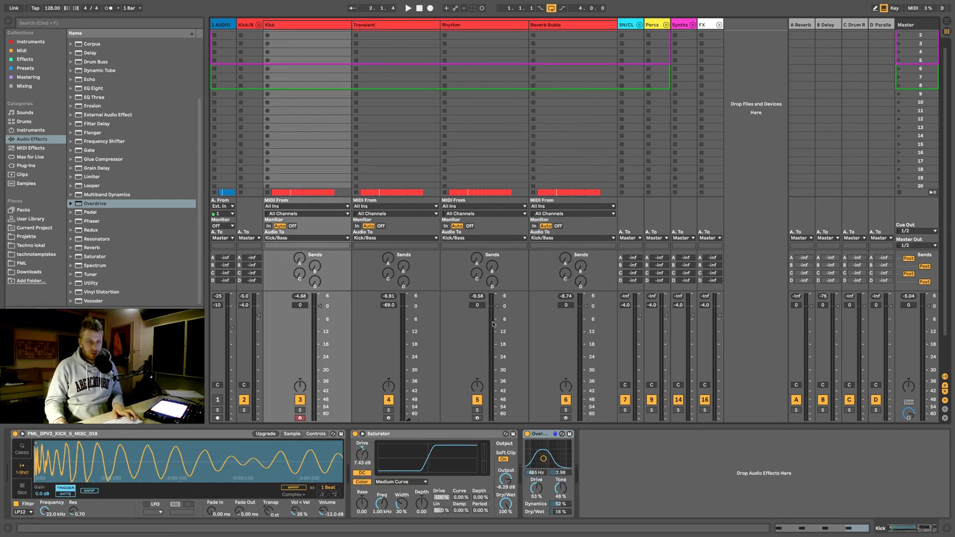
pyautogui.moveTo(496, 307); pyautogui.dragTo(491, 418)
pyautogui.moveTo(579, 340); pyautogui.dragTo(579, 421)
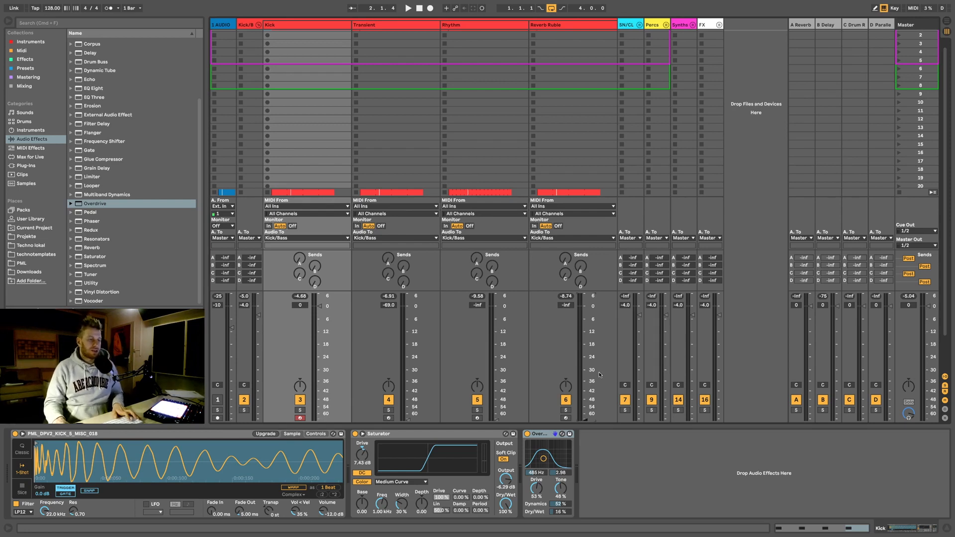
pyautogui.scroll(1, 422, 294)
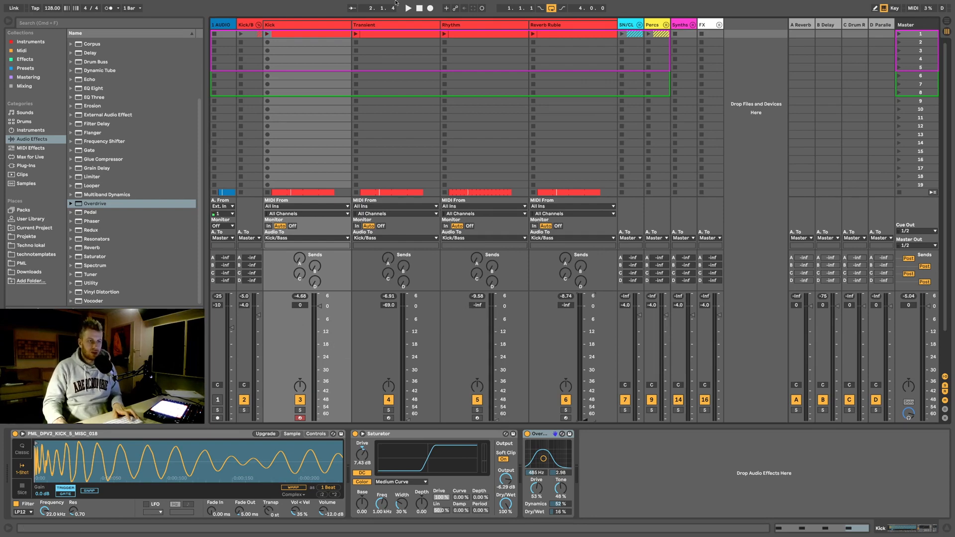
# Step: Bring the Transient track's volume up to 0.5 dB against the playing Kick
pyautogui.click(383, 27)
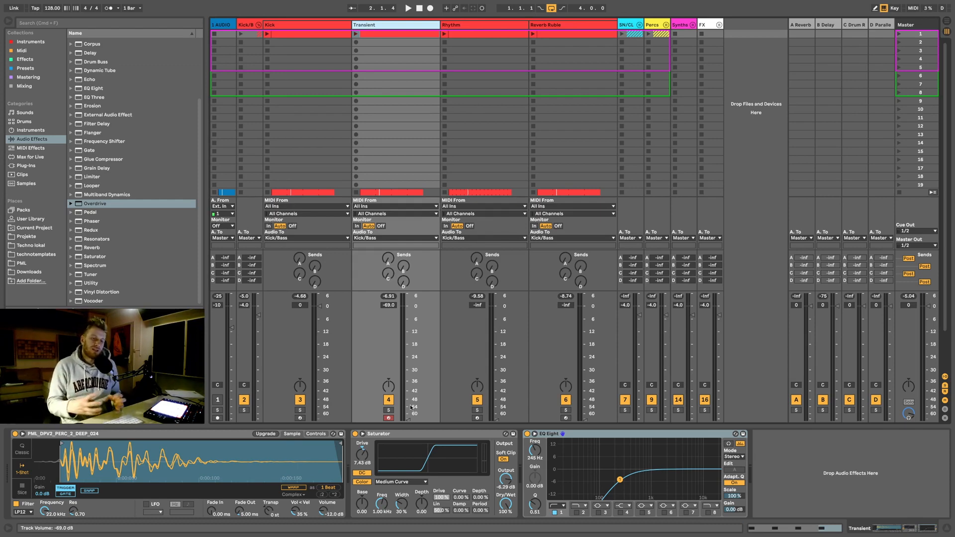
pyautogui.press('space')
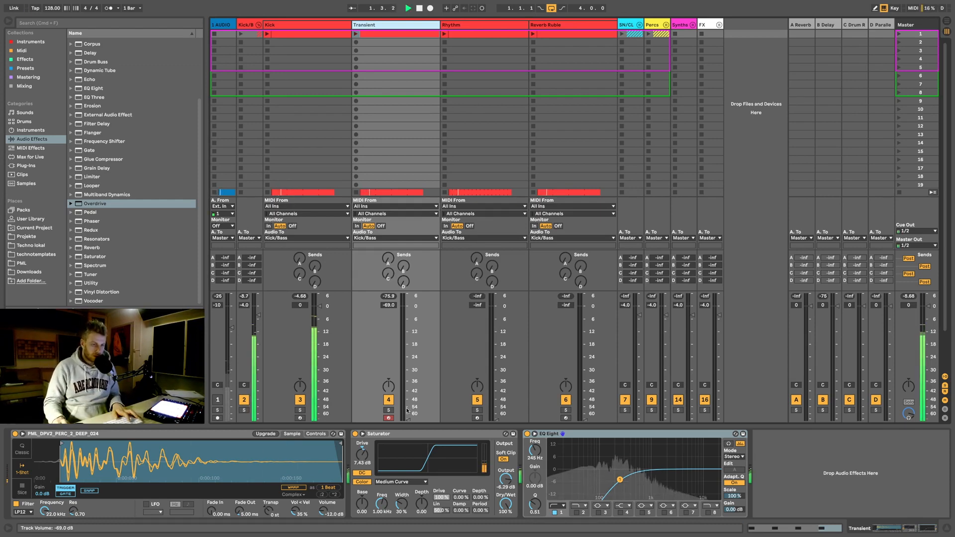
pyautogui.moveTo(409, 420); pyautogui.dragTo(409, 305)
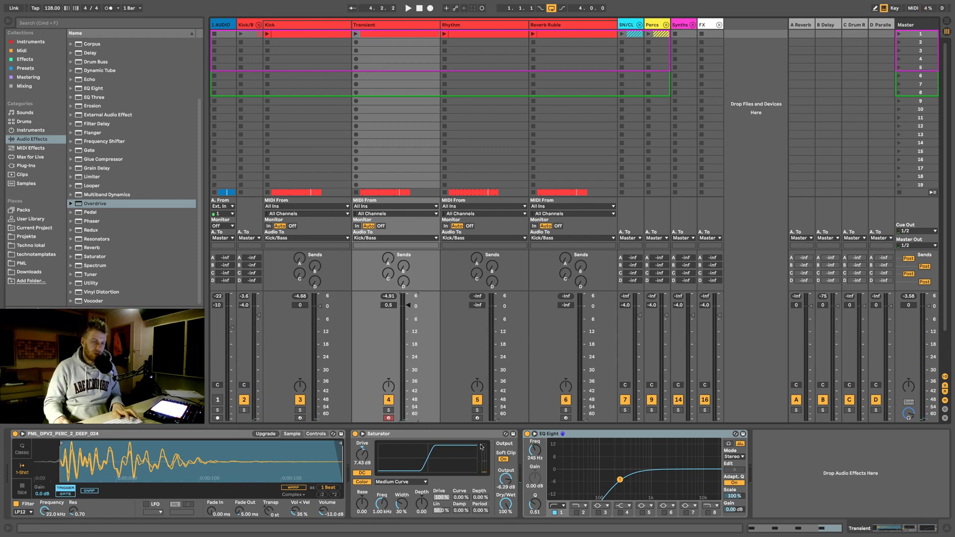
# Step: Raise the Rhythm track's volume to -10.7 dB while the loop plays
pyautogui.press('space')
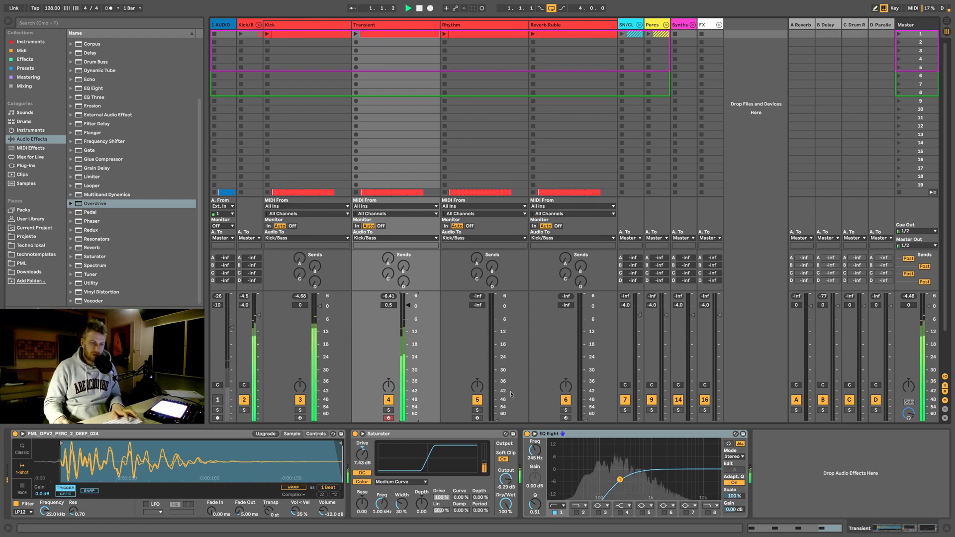
pyautogui.moveTo(496, 418); pyautogui.dragTo(496, 339)
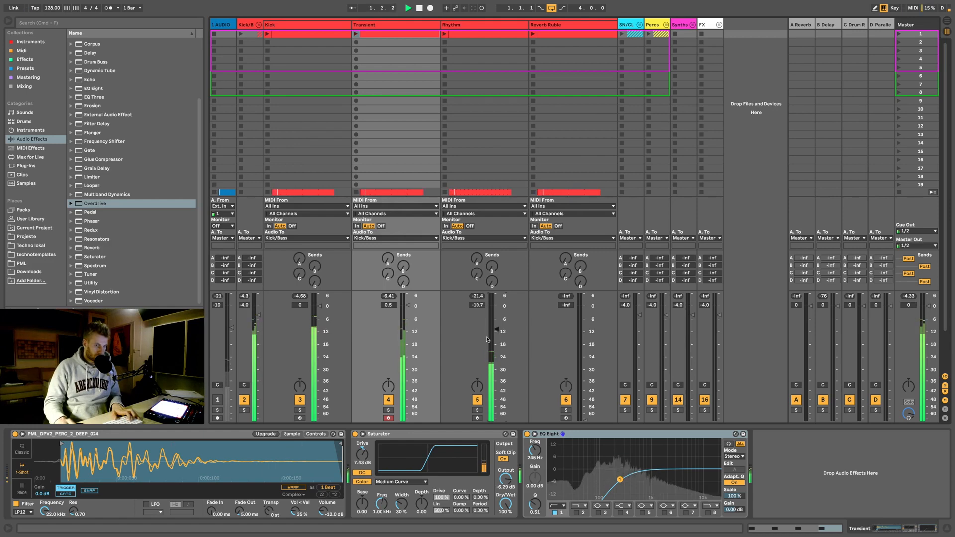
pyautogui.press('space')
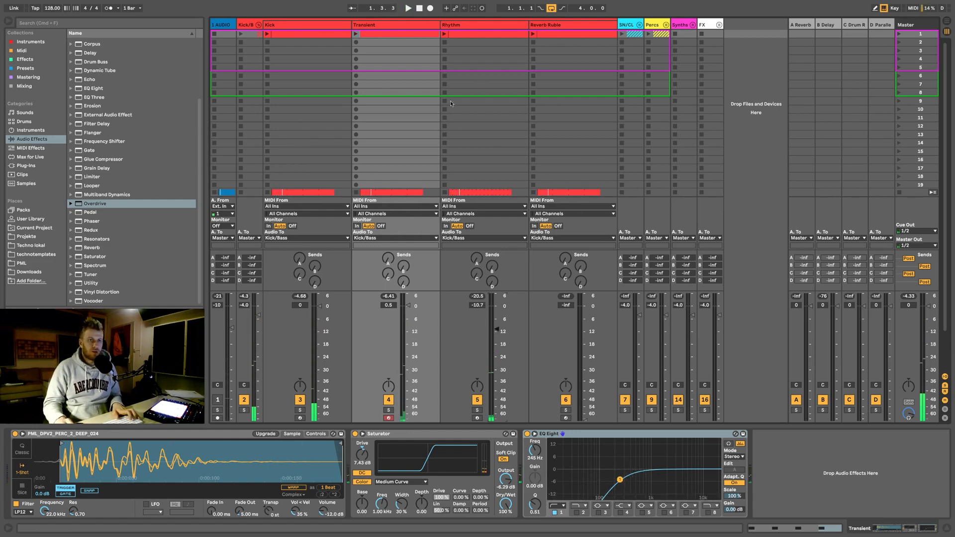
# Step: Blend in the Reverb Ruble track during playback by raising its volume to -4.8 dB
pyautogui.press('space')
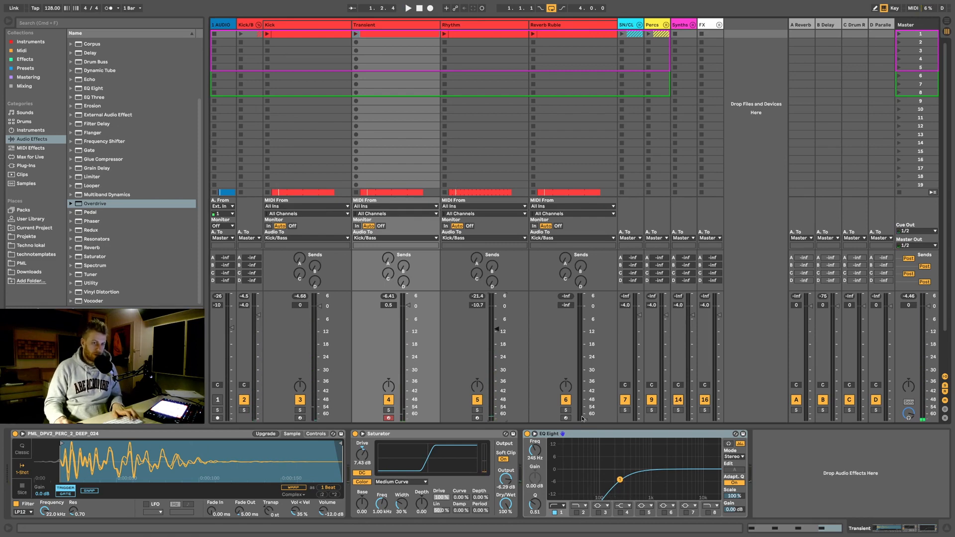
pyautogui.press('space')
pyautogui.moveTo(582, 419); pyautogui.dragTo(585, 357)
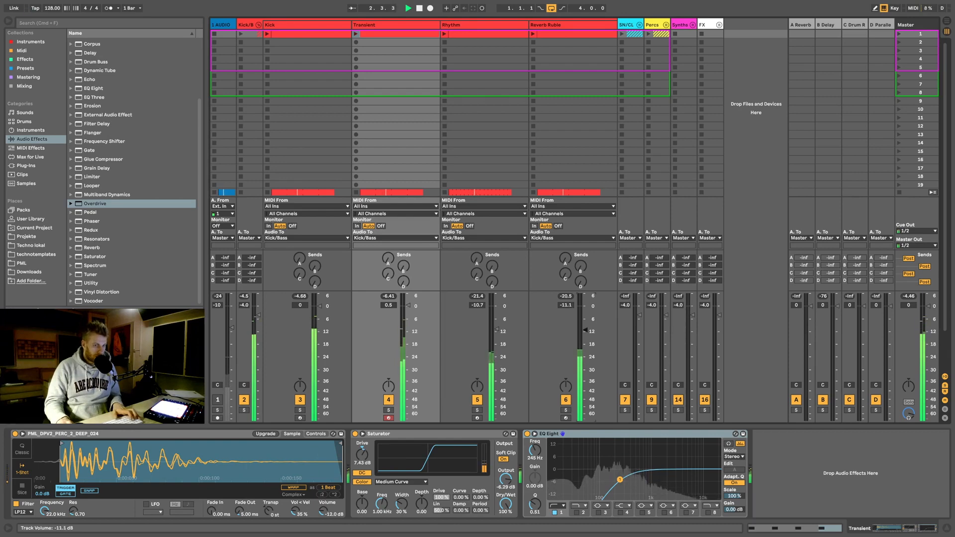
pyautogui.moveTo(585, 357); pyautogui.dragTo(585, 316)
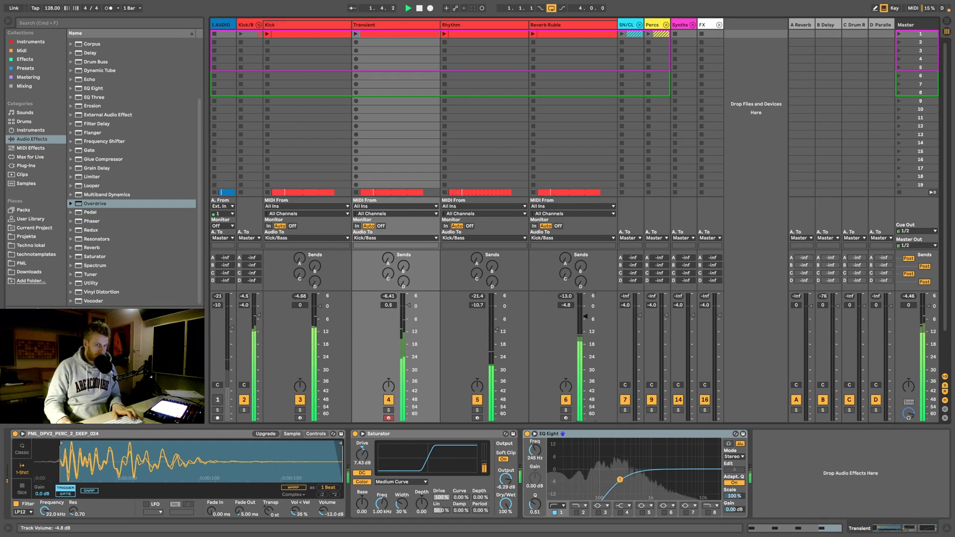
# Step: Set the Dry/Wet of the Reverb on the Reverb Ruble track to 83% while listening to the loop
pyautogui.click(559, 27)
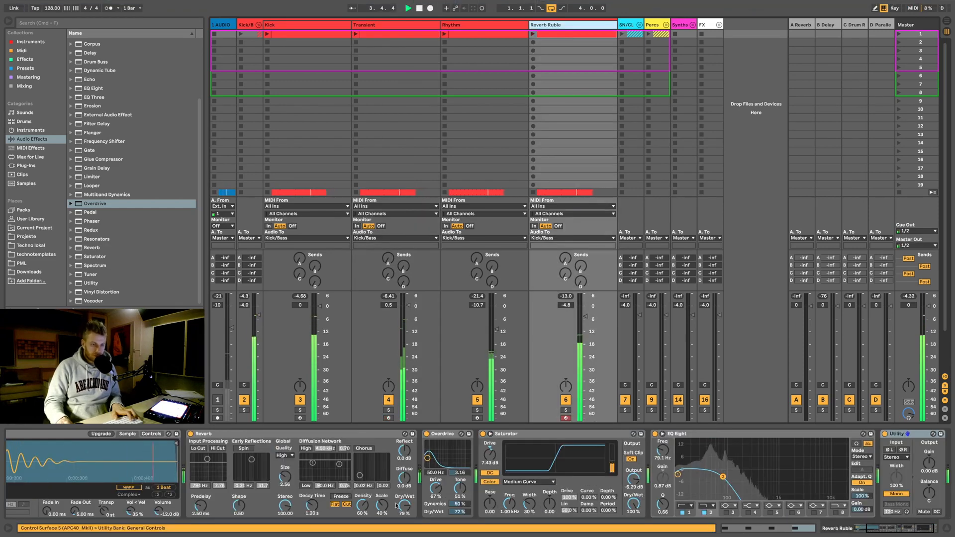
pyautogui.moveTo(397, 506); pyautogui.dragTo(397, 503)
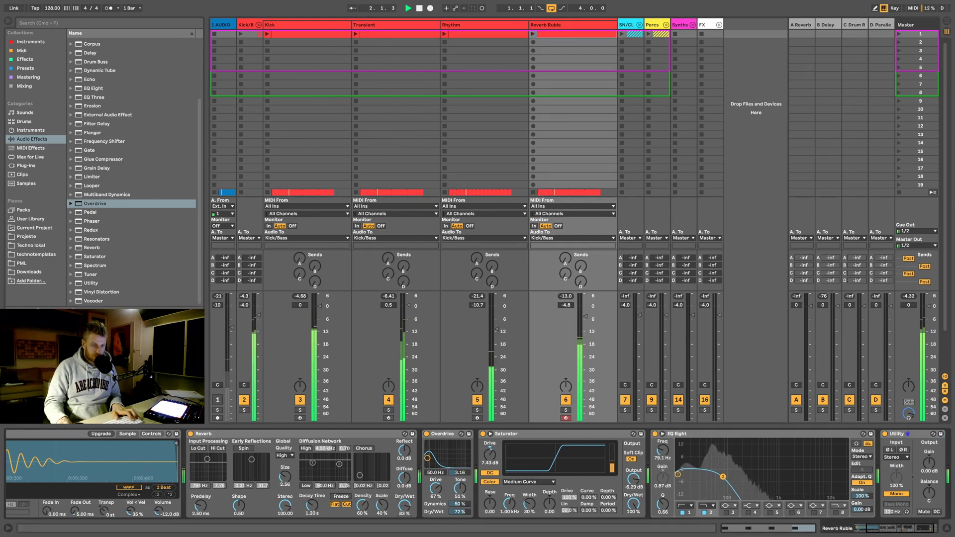
pyautogui.press('space')
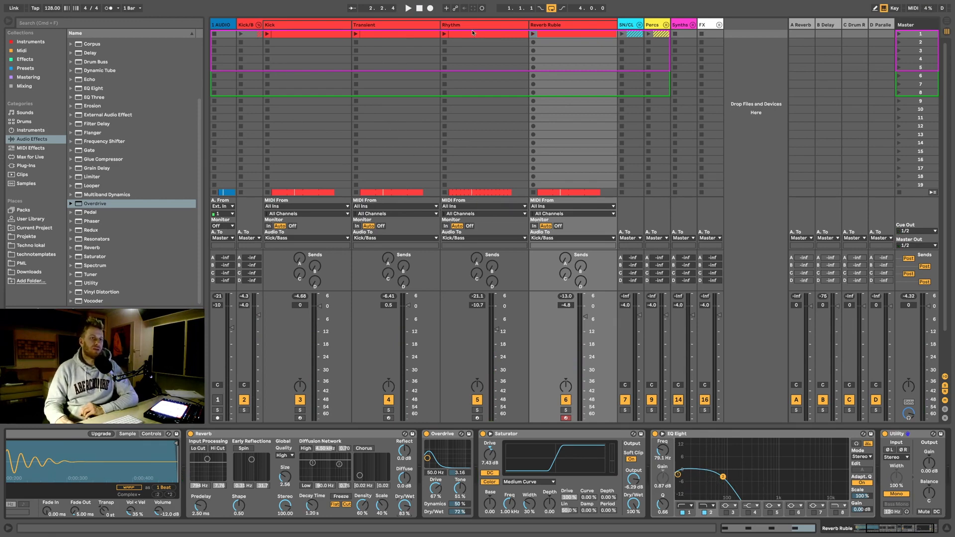
# Step: Show the effect chain of the Kick/Bass group track
pyautogui.click(577, 28)
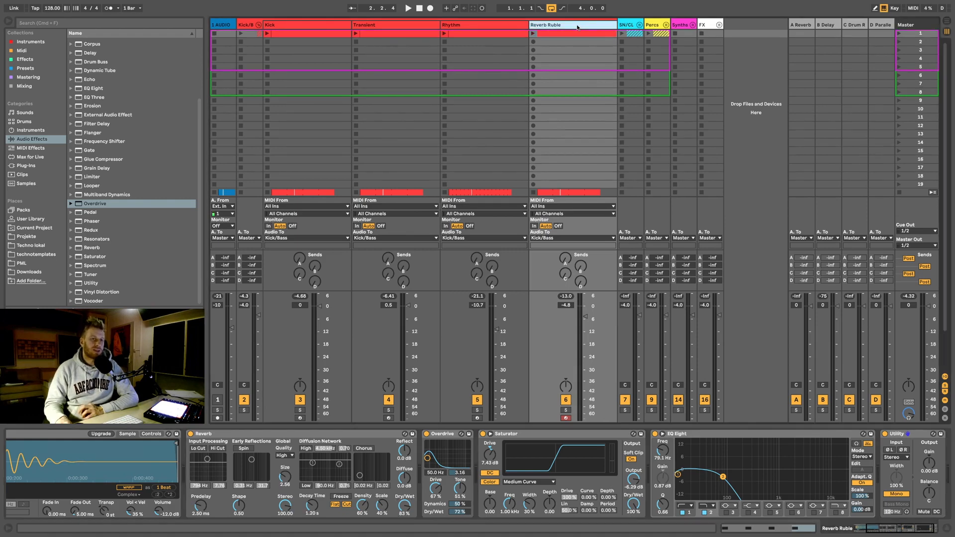
pyautogui.click(246, 24)
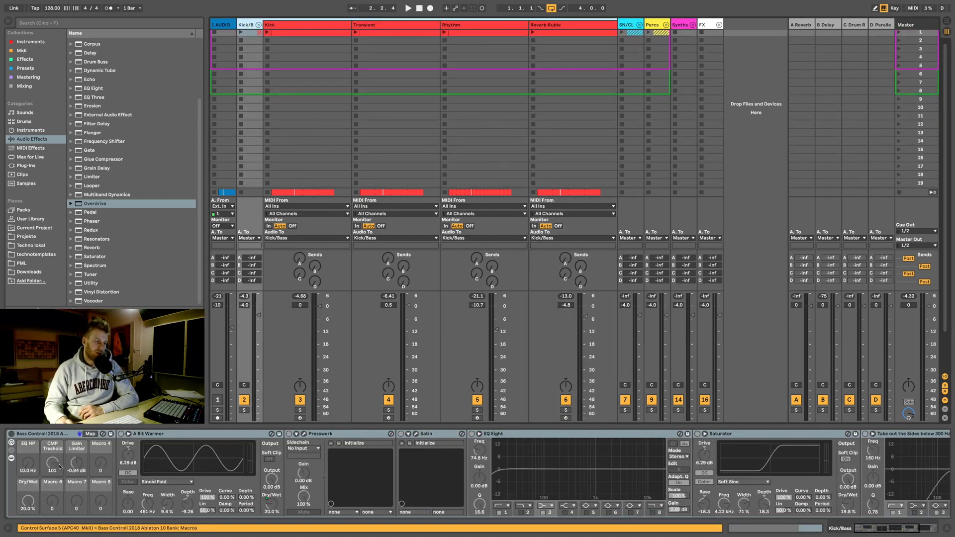